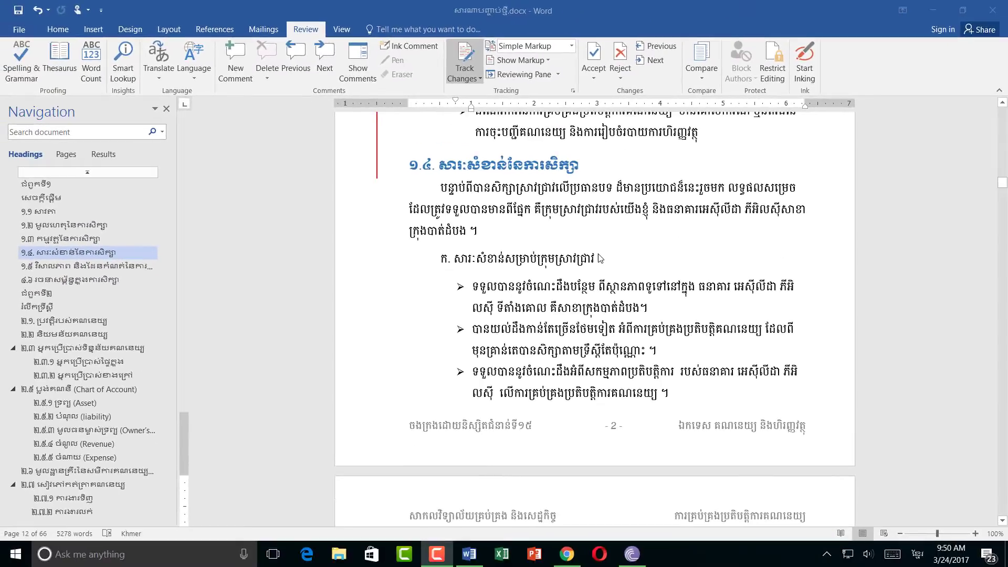
Step: Read the reviewer's comment on the sentence under heading 1.3, then close it
scroll(600, 257, up, 2)
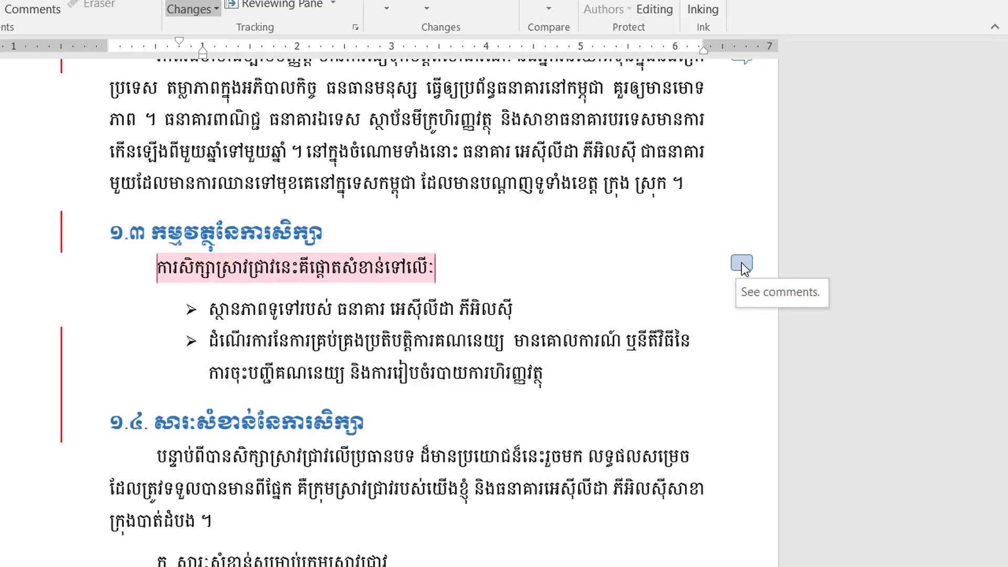
click(742, 263)
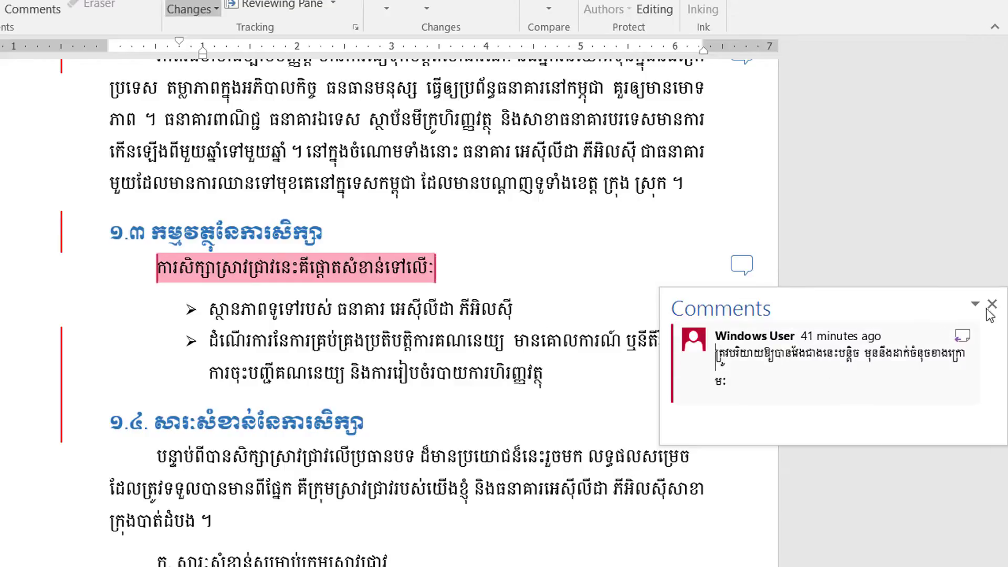
click(438, 267)
Step: Move down to section 1.4 and put the cursor after the ក. subheading
scroll(578, 320, down, 3)
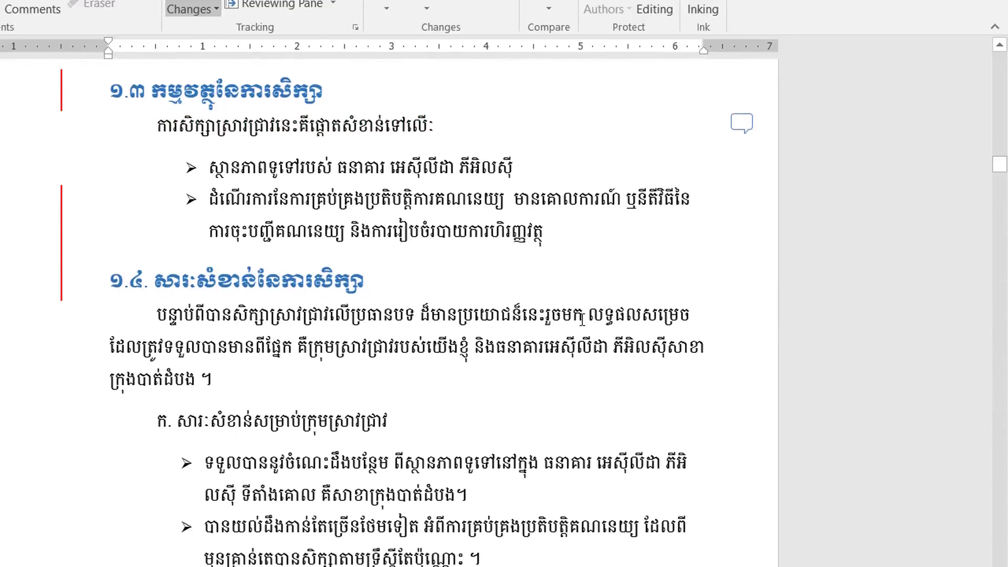
scroll(573, 318, down, 1)
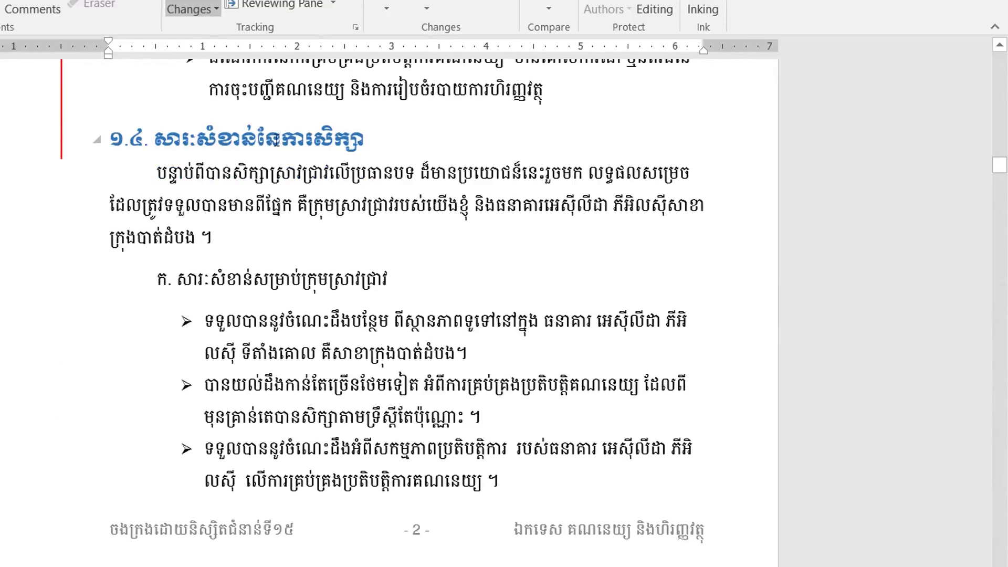
scroll(300, 305, down, 1)
scroll(309, 412, down, 1)
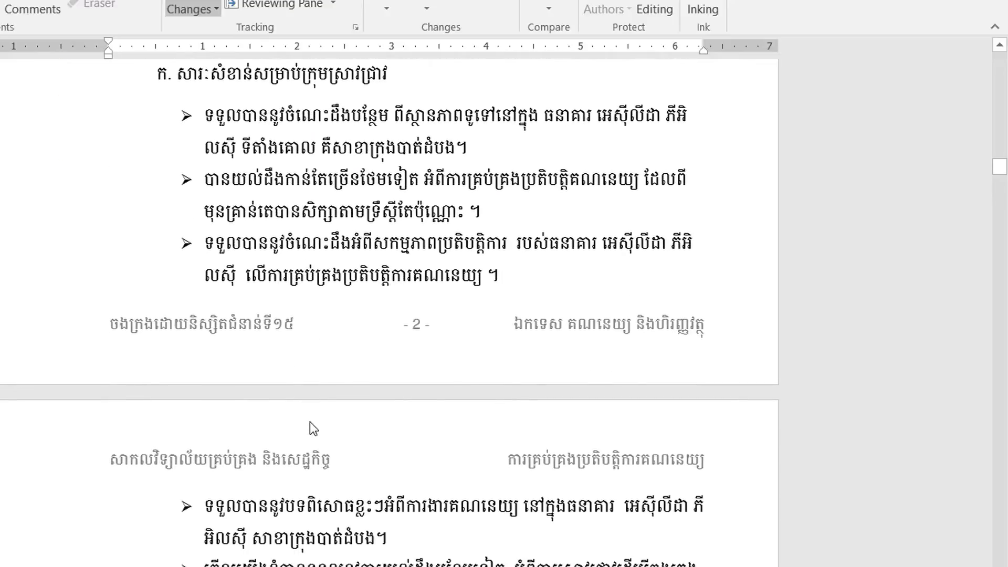
scroll(310, 421, down, 1)
scroll(237, 437, up, 2)
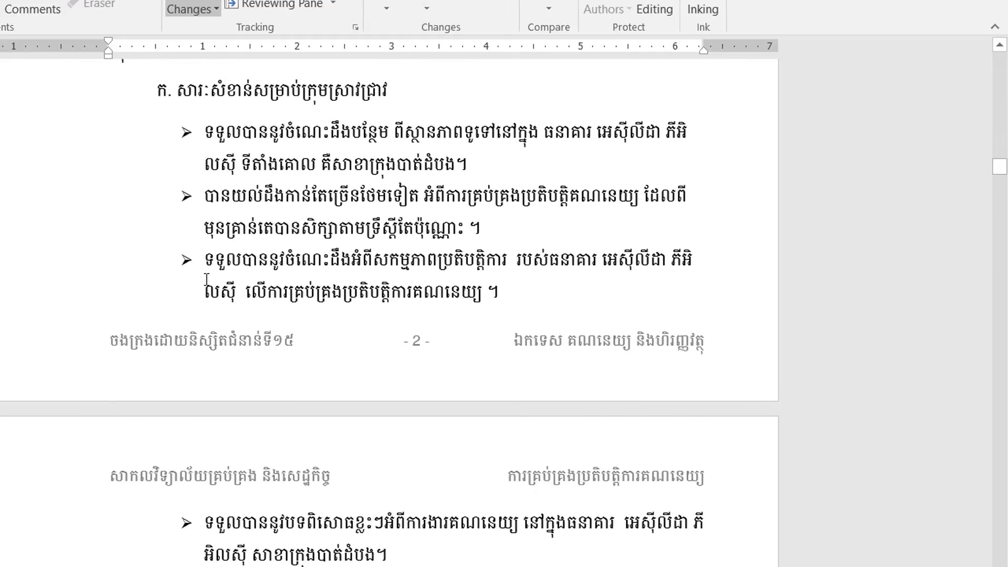
click(407, 184)
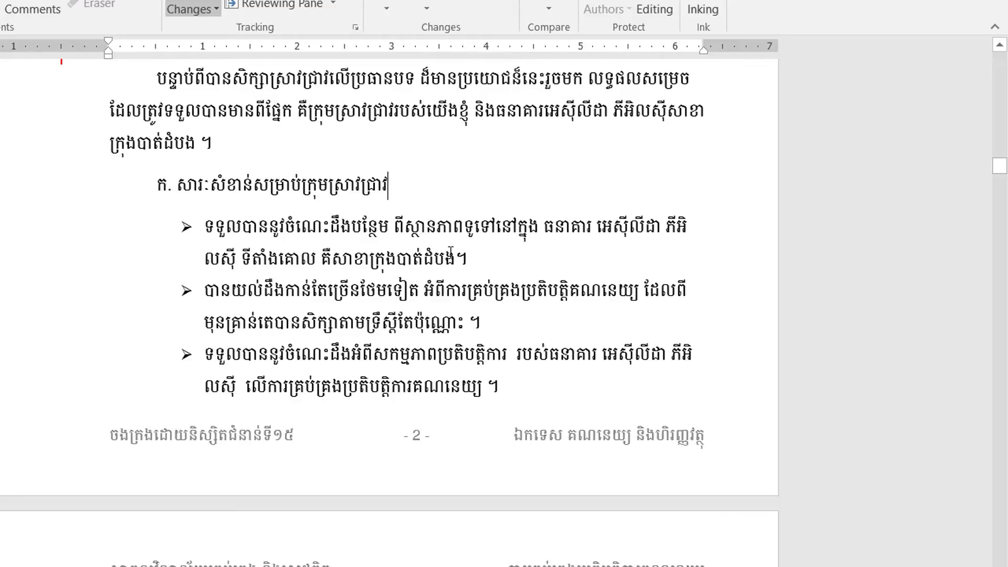
Step: Select both lines of the third bullet at the top of page 3
scroll(420, 263, down, 3)
scroll(426, 287, down, 1)
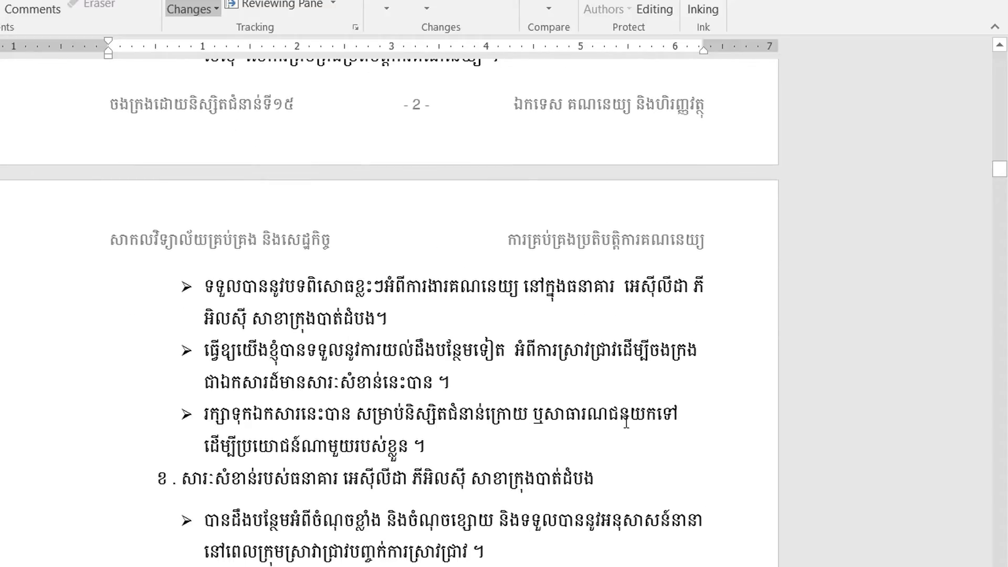
click(438, 450)
drag(427, 446, 204, 415)
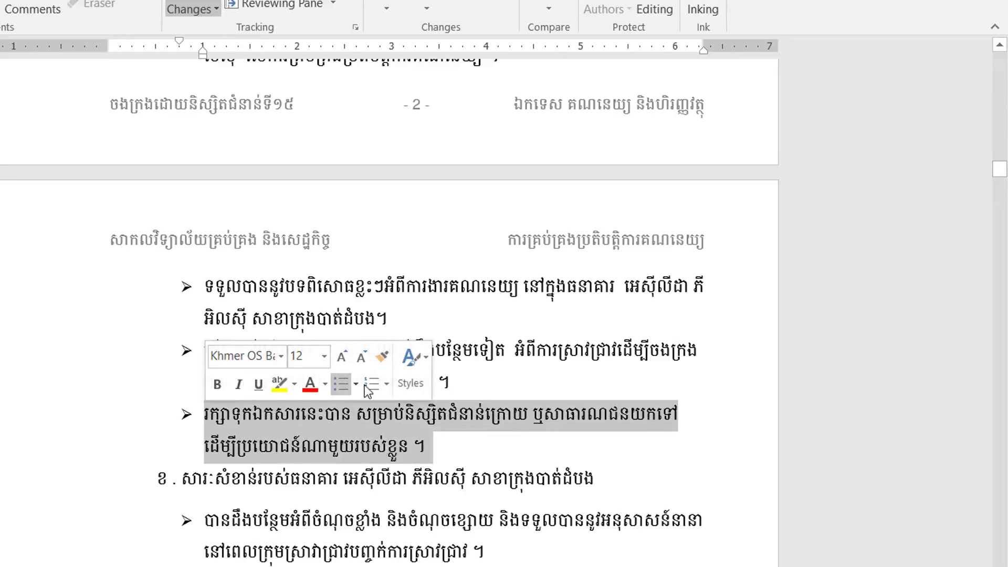
scroll(365, 360, up, 3)
scroll(365, 360, up, 3)
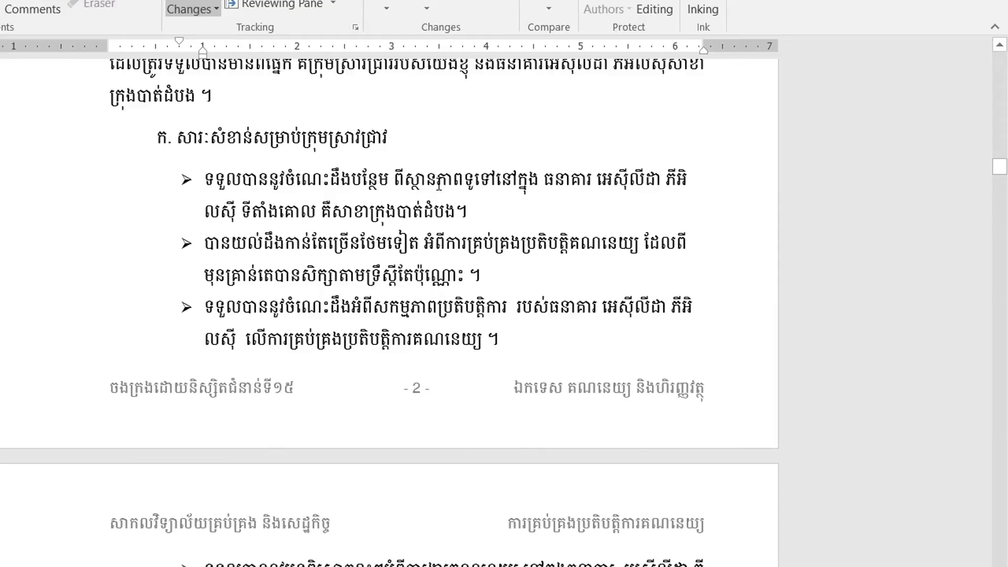
scroll(456, 301, down, 2)
scroll(456, 301, down, 2)
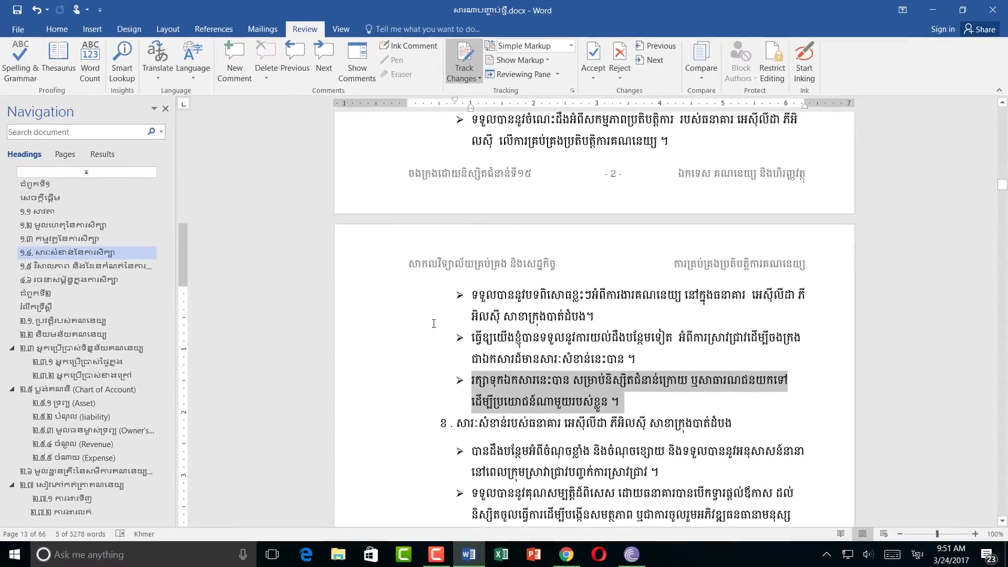
Step: Add a new comment on the third bullet reading 'មិនមែនជាអត្ថប្រយោជន៍សម្រាប់ក្រុមទេ គឺសម្រាប់និស្សិតជំនានក្រោយ!'
click(235, 58)
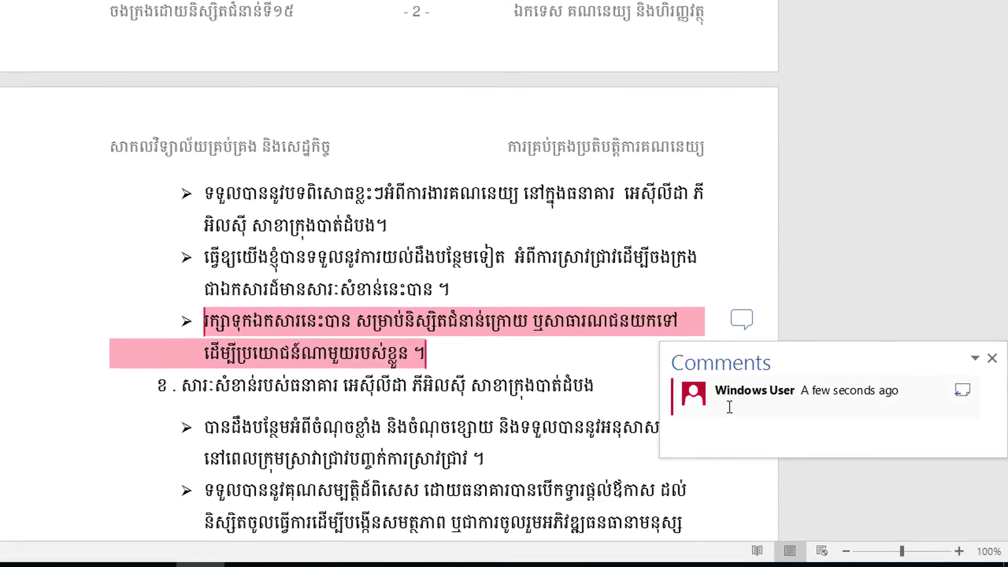
text(មិ)
text(នម)
key(BackSpace)
text(មែនជា)
text(អ)
text(ត្ថប)
text(្រយោជន)
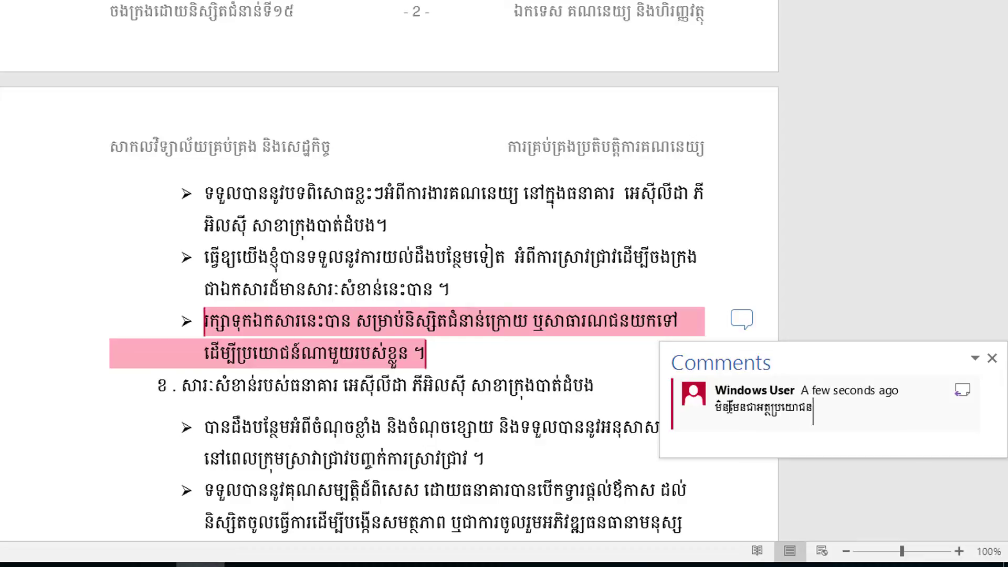
text(៍សម្រាប)
text(់ក)
text(្រុម)
text(ទេ គឺស)
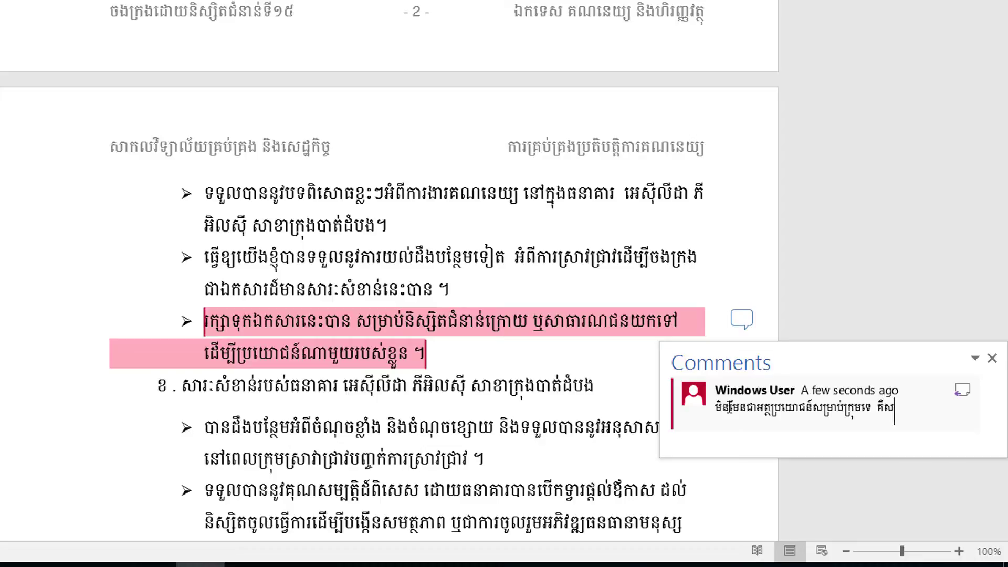
text(ម្រាប)
text(់និស្សិ)
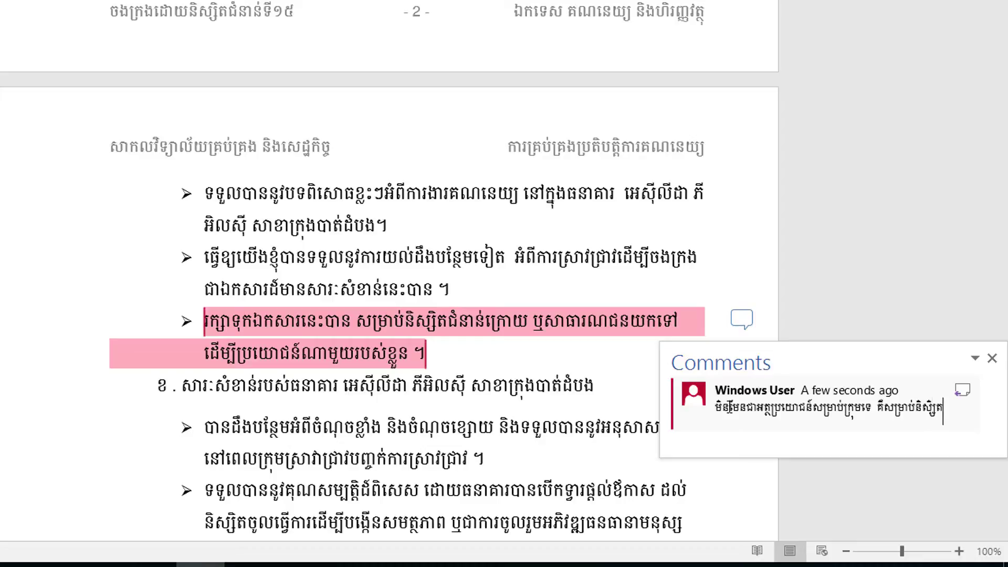
text(តជំនាន់)
text(ក្រ)
text(ោយ)
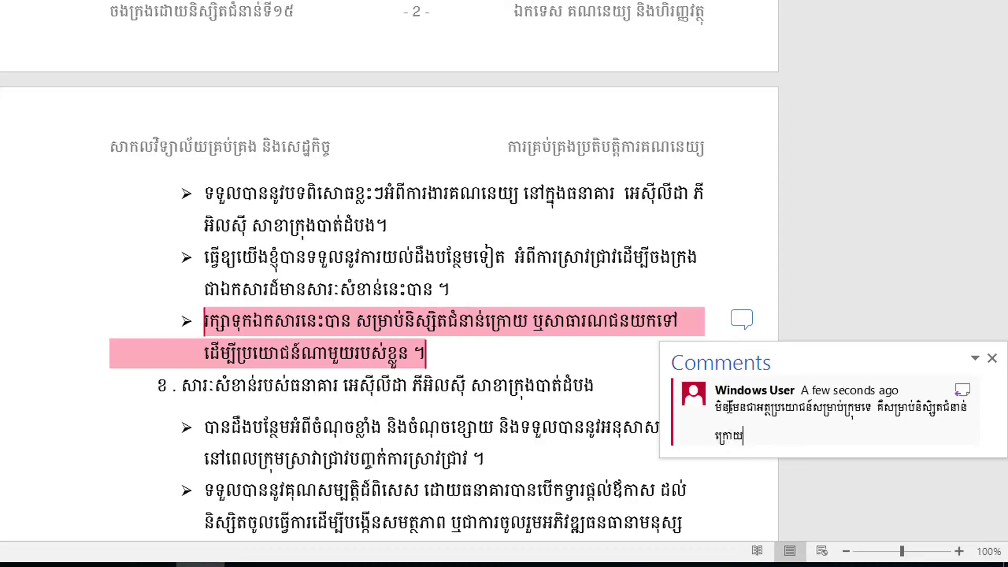
text(!)
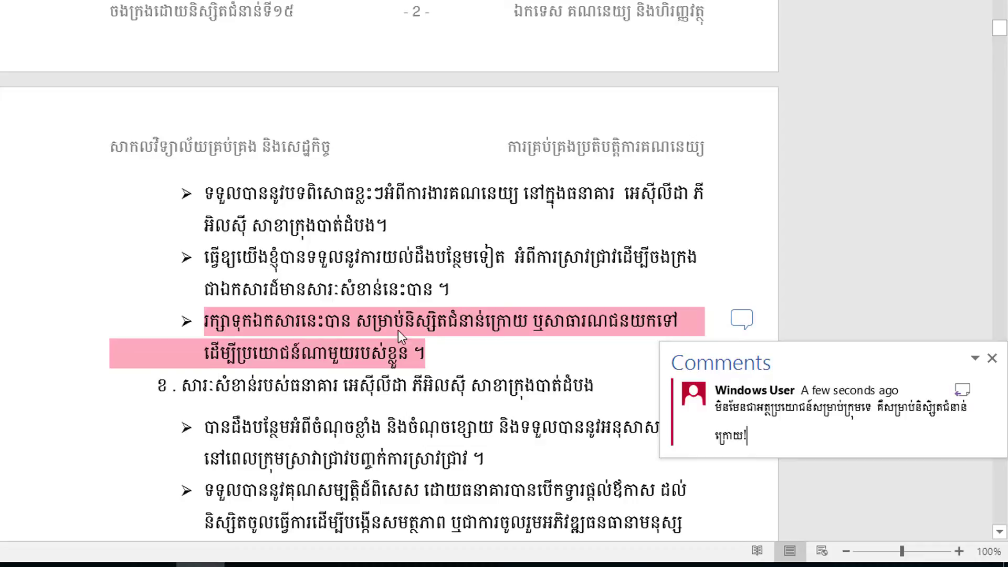
Step: Hide the new comment, reopen it to review, check the delete-comment options, then close it
click(740, 318)
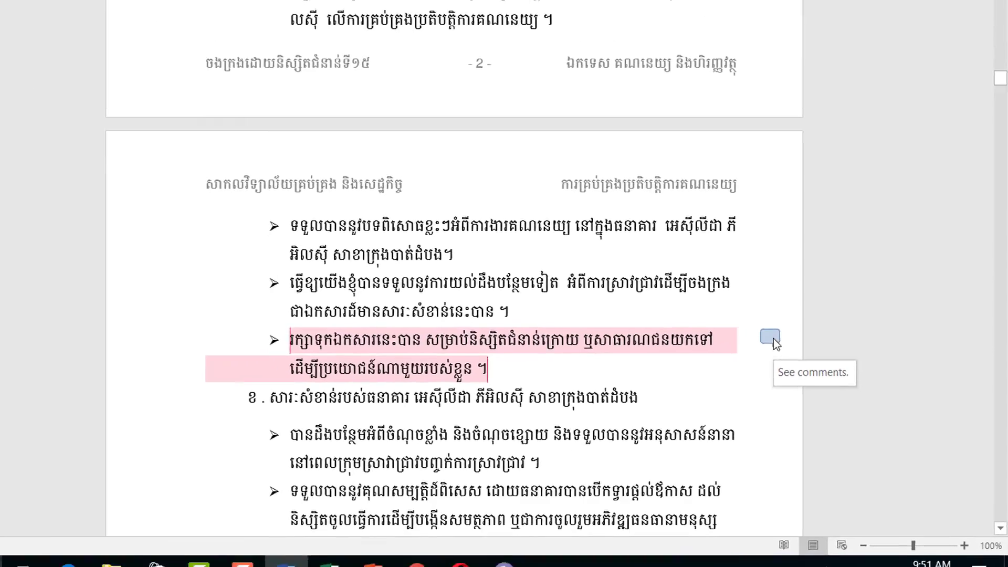
click(830, 378)
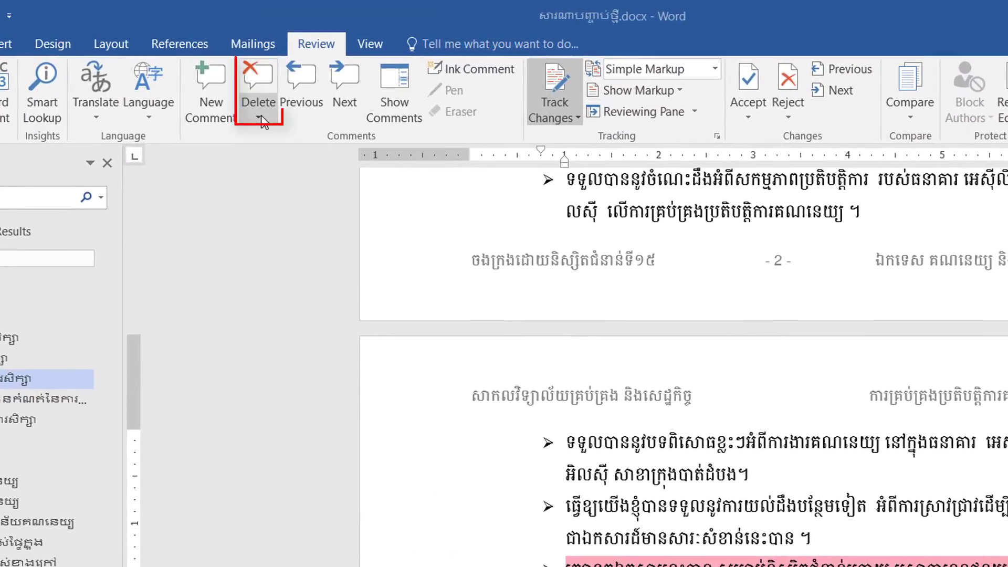
click(261, 119)
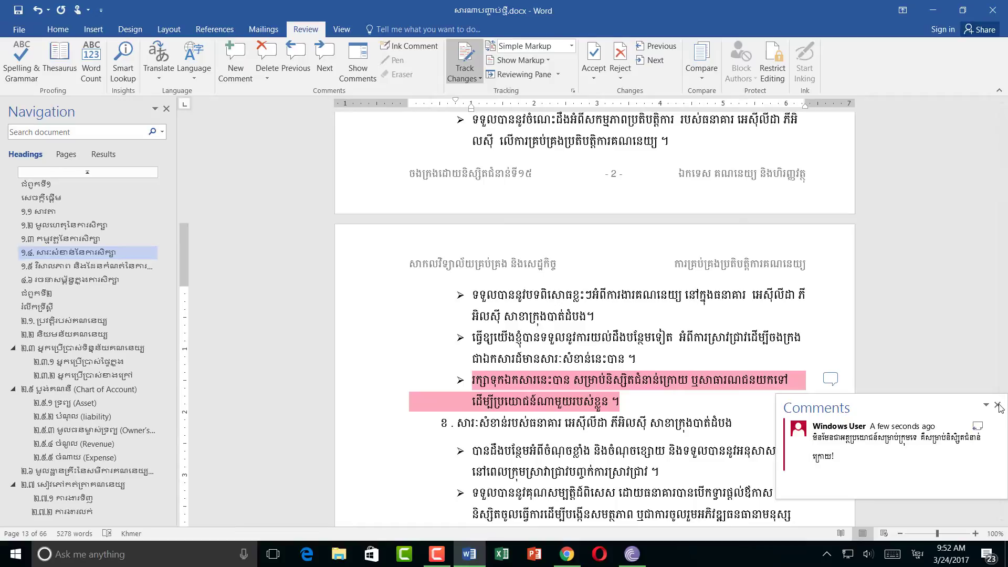
click(997, 406)
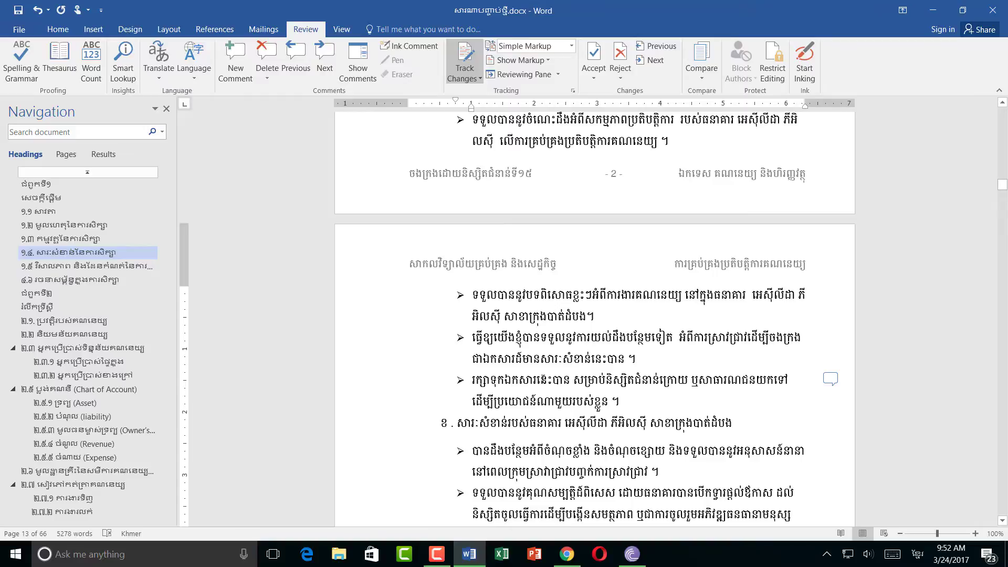
Step: Select the latter part of the third bullet, then bring sections 1.2 and 1.3 into view
drag(621, 402, 594, 380)
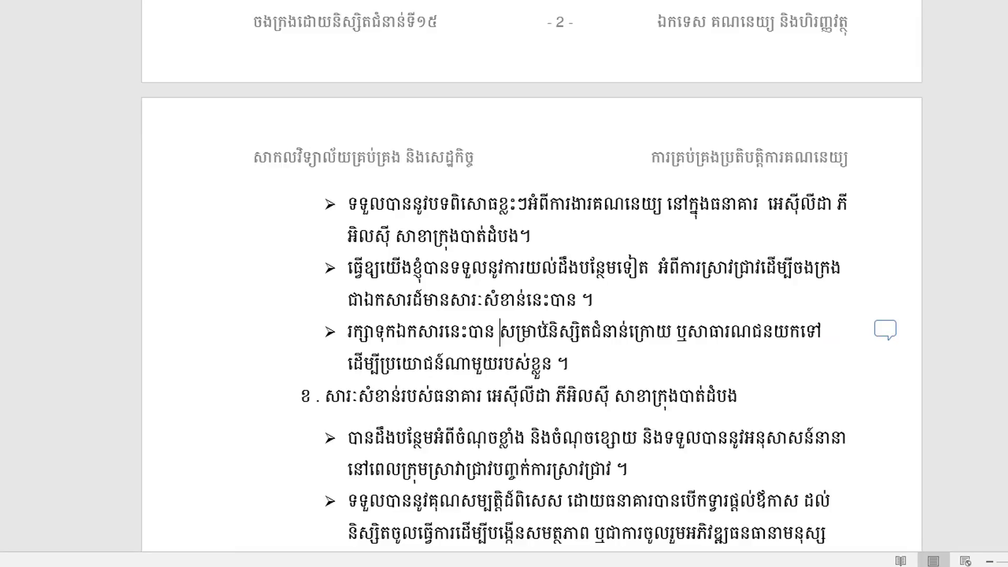
mouse_move(551, 380)
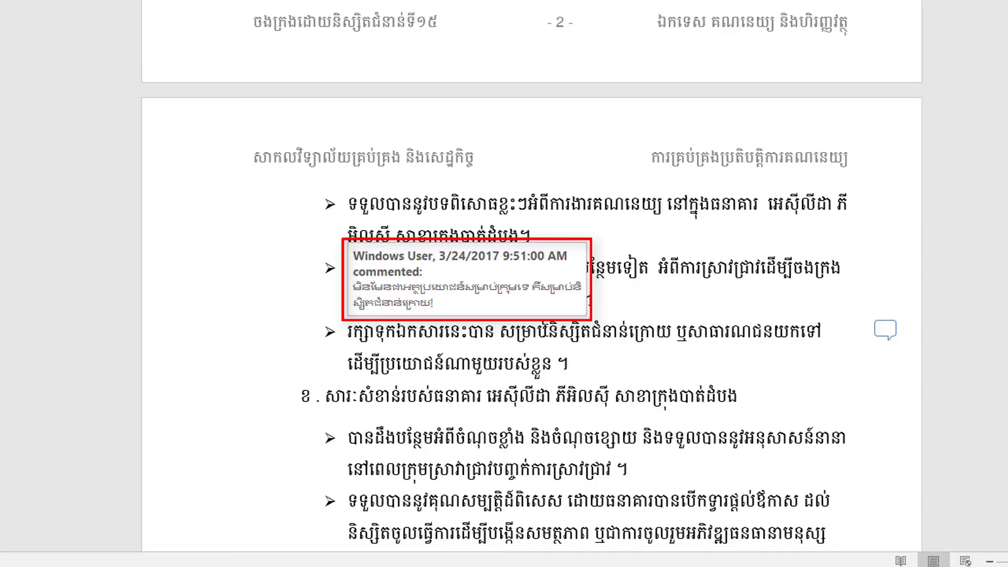
scroll(583, 310, down, 1)
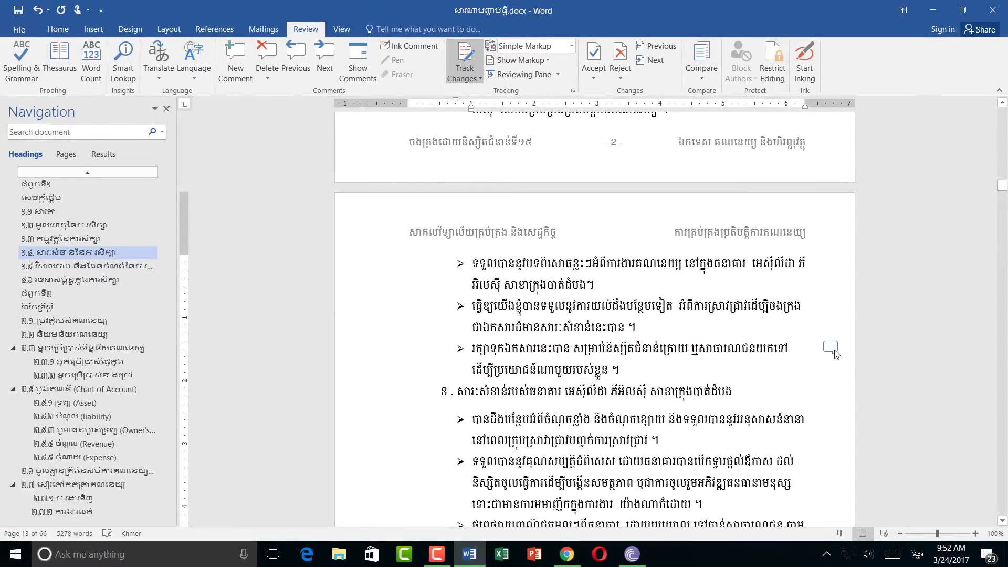
scroll(835, 353, up, 3)
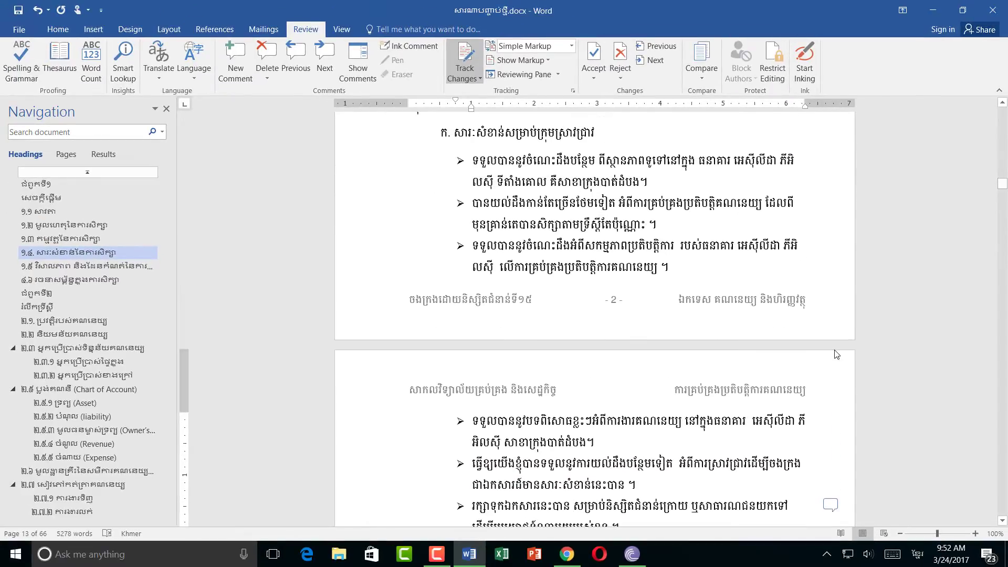
scroll(843, 396, down, 1)
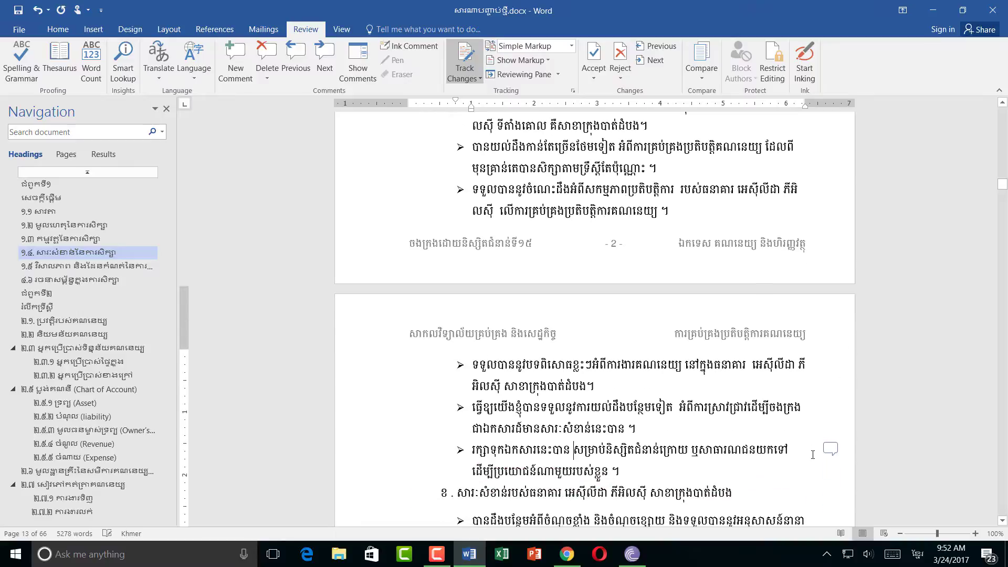
scroll(944, 387, up, 5)
scroll(892, 336, up, 5)
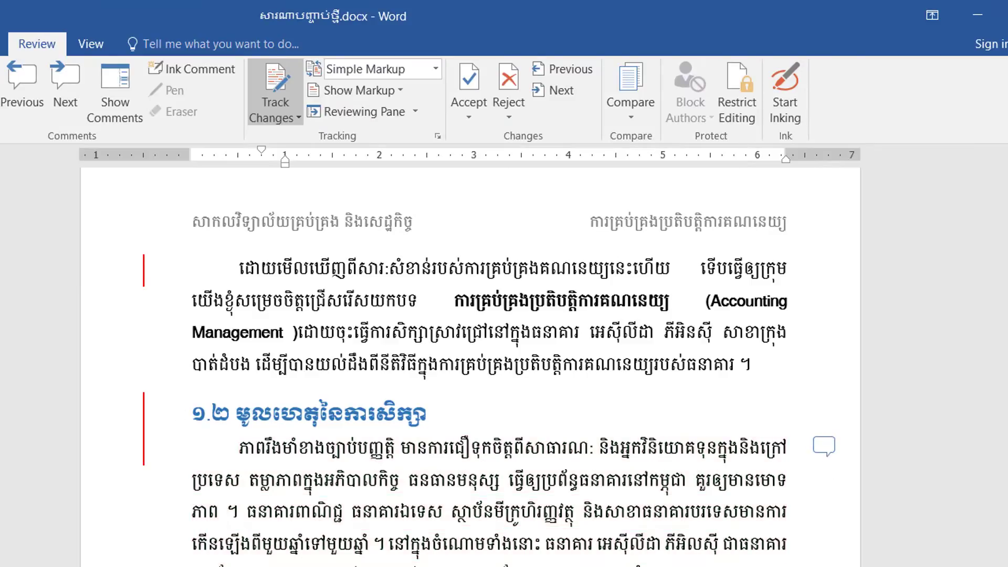
click(117, 98)
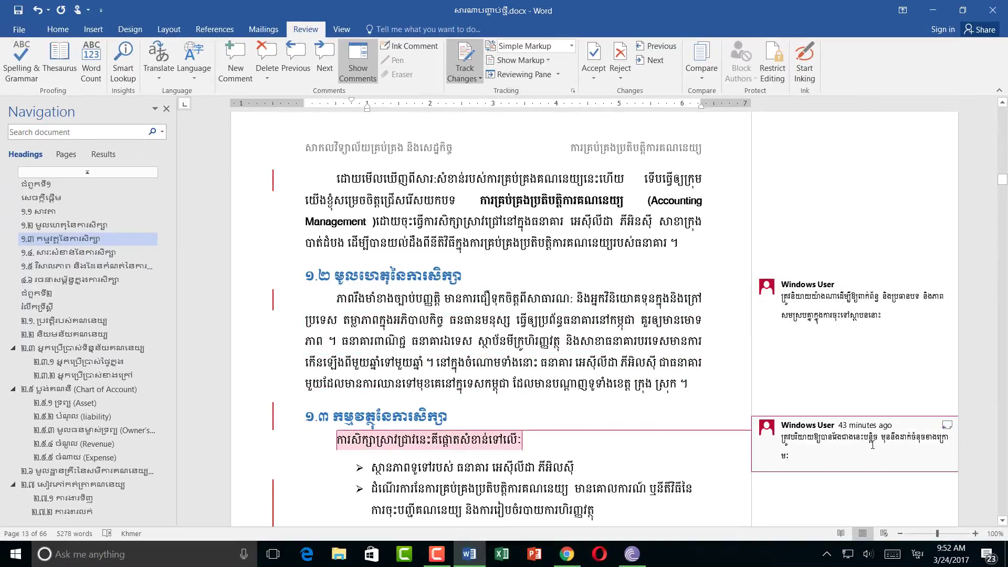
click(688, 384)
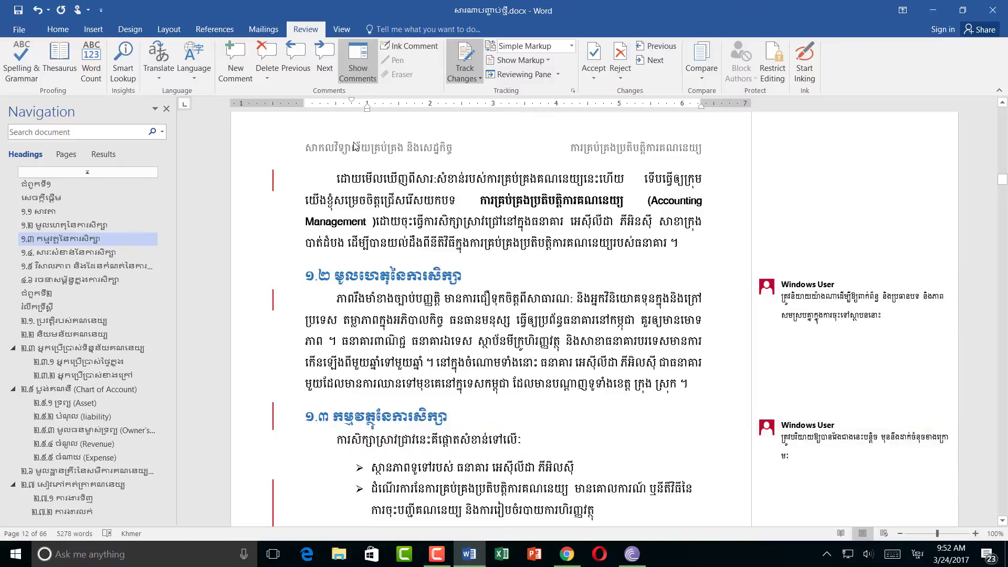
click(860, 318)
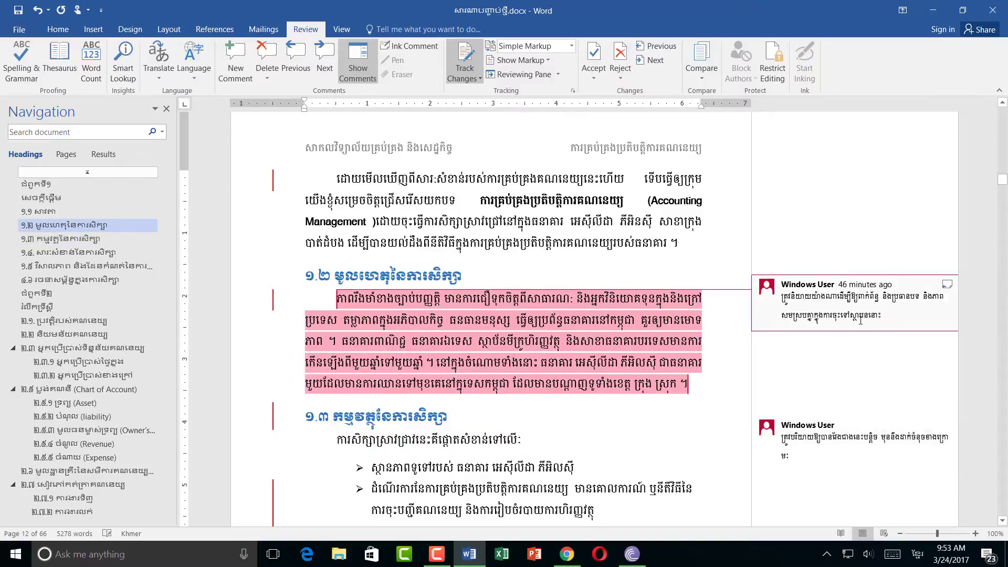
click(325, 65)
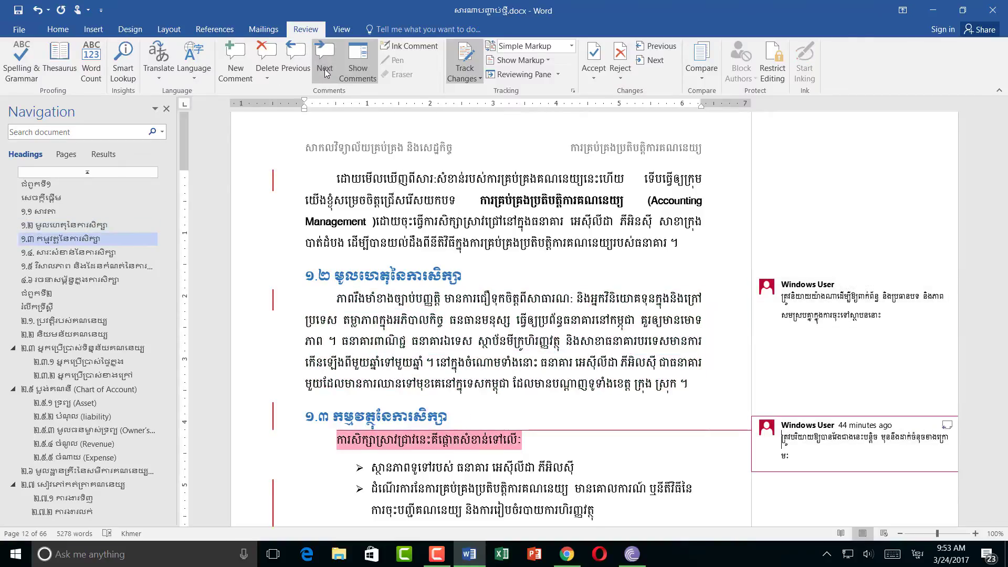
click(325, 70)
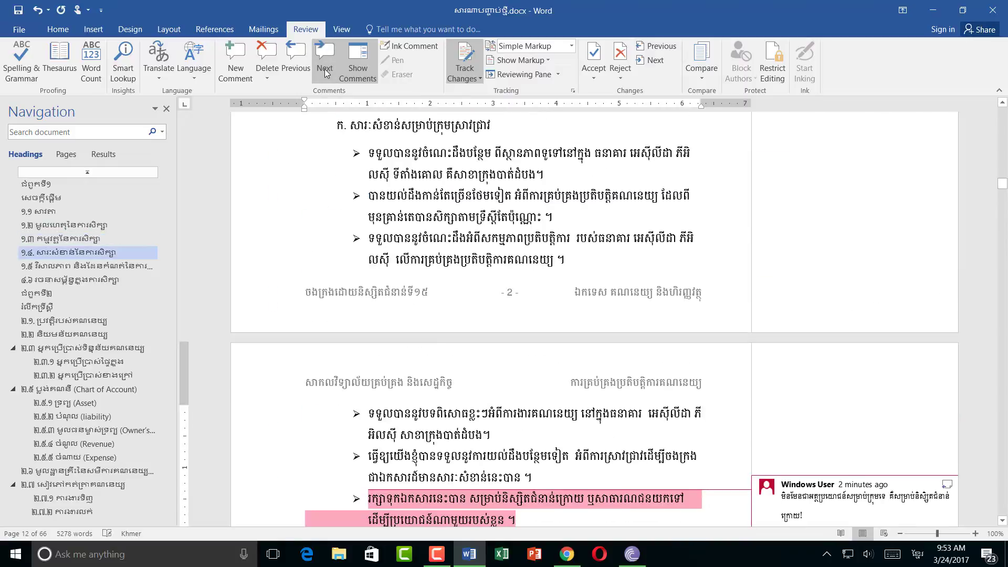
click(296, 66)
scroll(903, 233, up, 2)
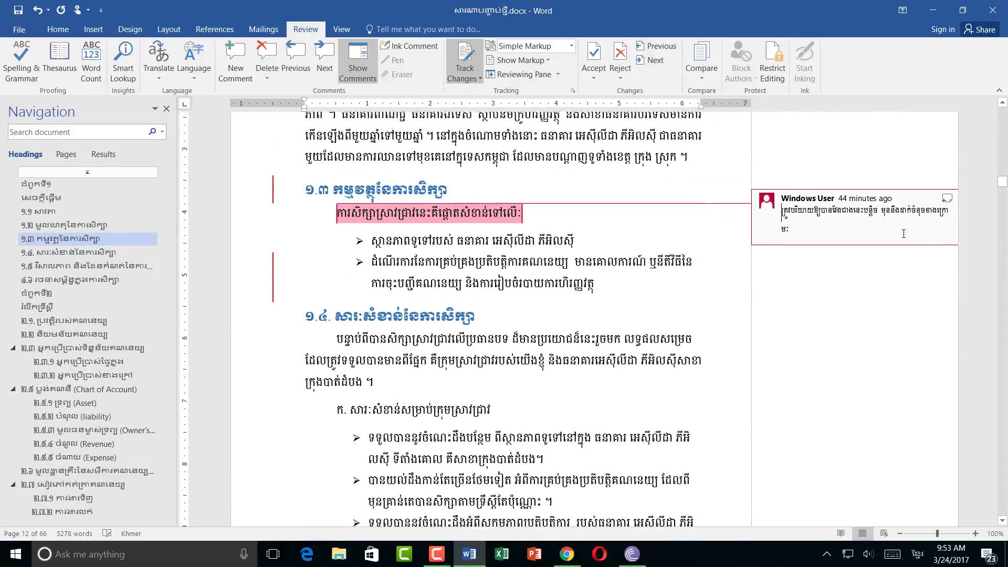
scroll(893, 242, up, 1)
scroll(846, 284, up, 1)
scroll(840, 257, up, 1)
scroll(840, 258, up, 1)
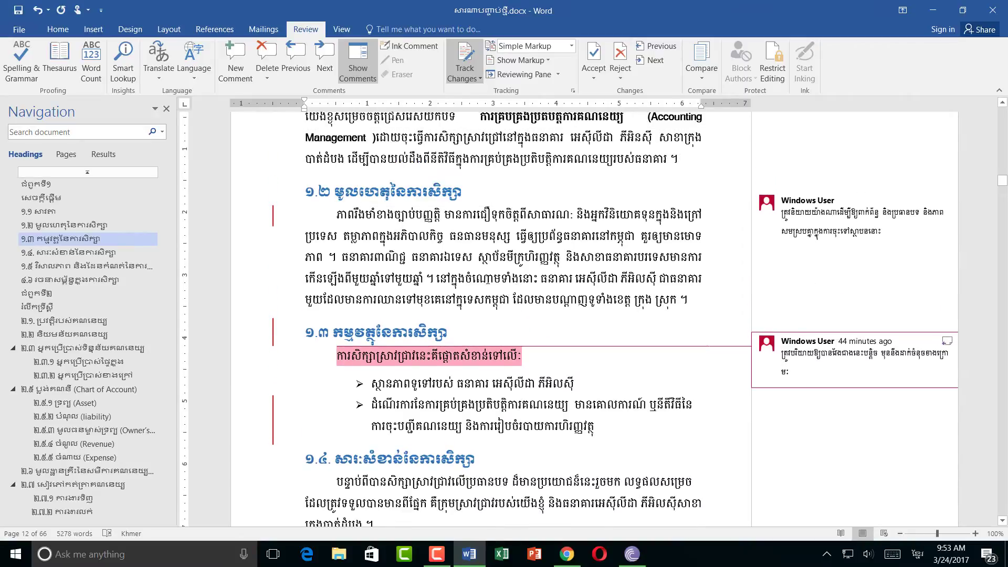
click(488, 281)
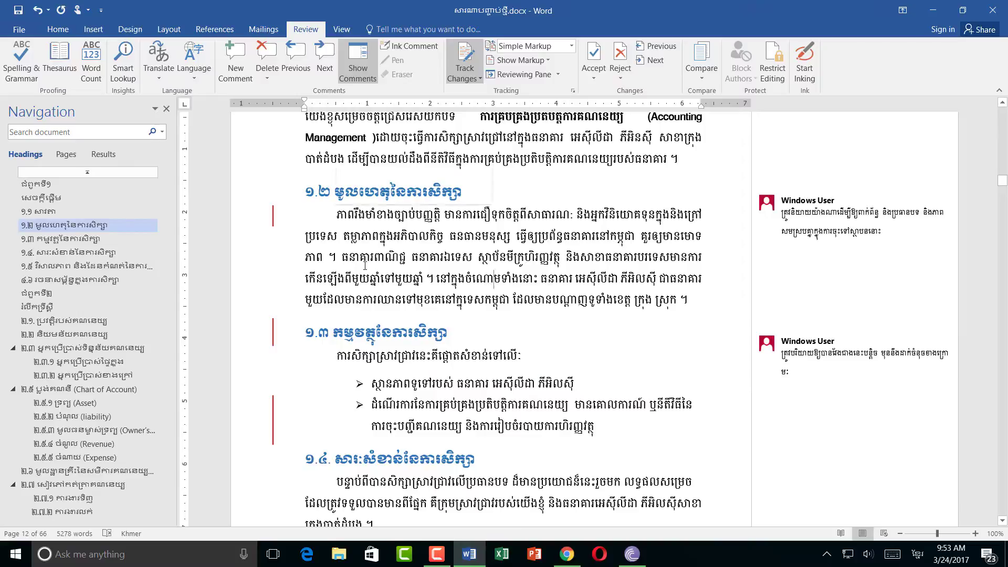
mouse_move(492, 278)
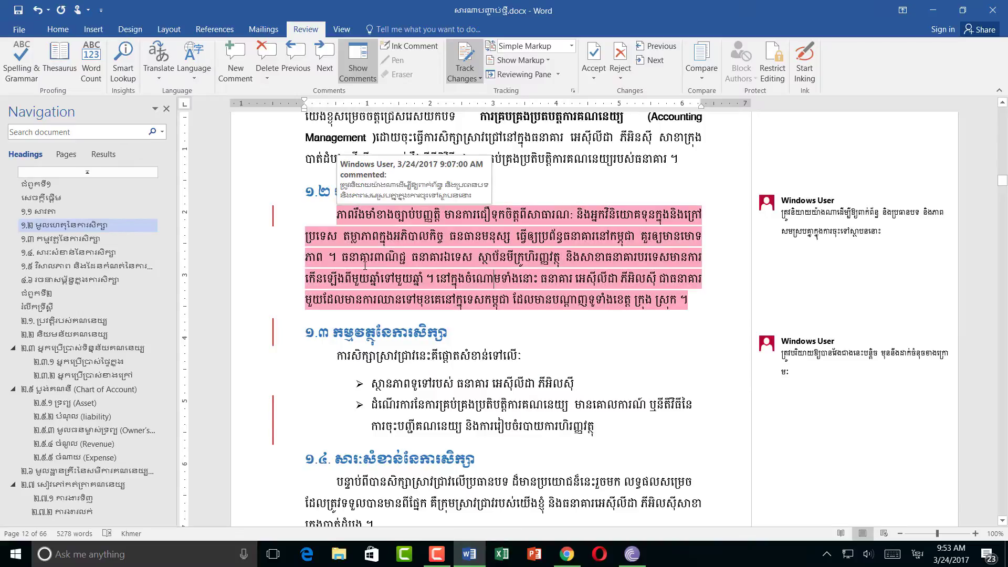
click(361, 76)
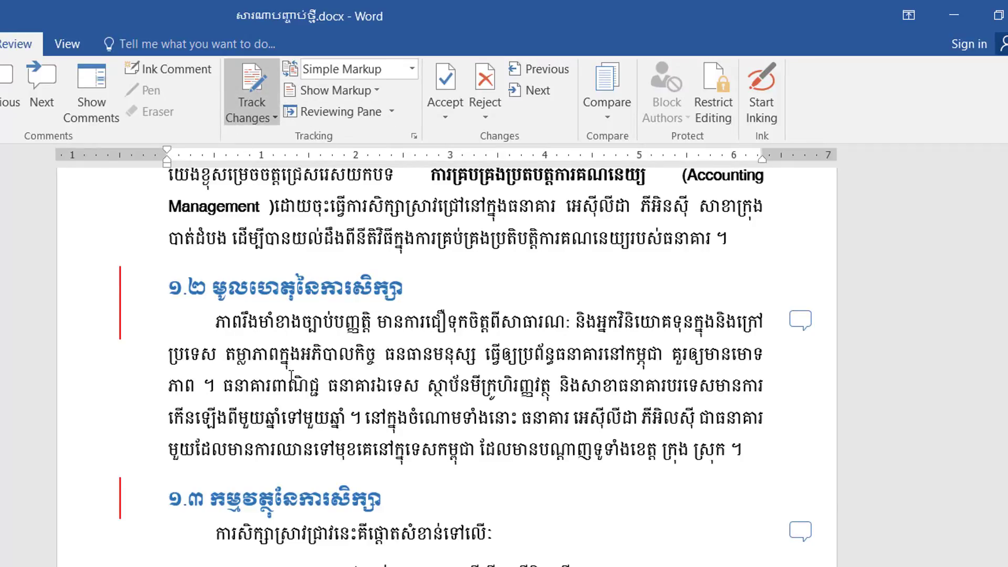
Step: Put the cursor in the section 1.2 text and move down to the last bullets before heading 1.5
click(512, 425)
scroll(586, 439, up, 3)
scroll(586, 439, up, 3)
scroll(587, 439, down, 6)
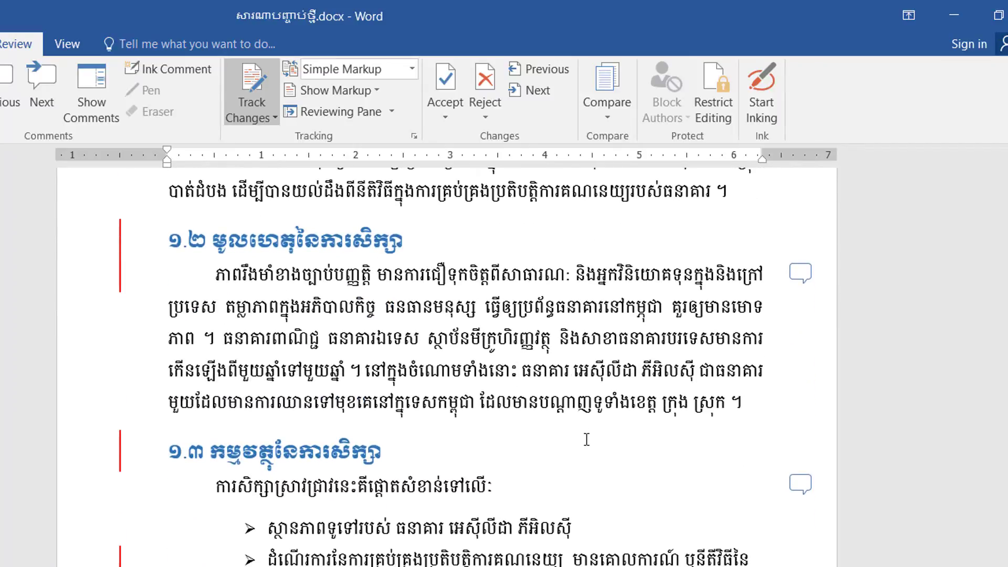
scroll(586, 439, down, 1)
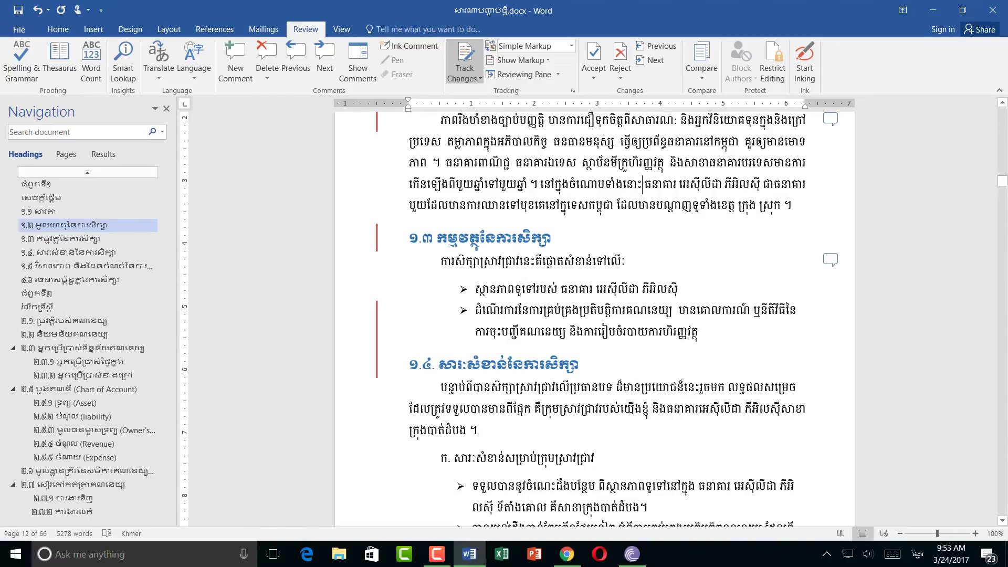
scroll(645, 412, down, 3)
scroll(646, 413, down, 2)
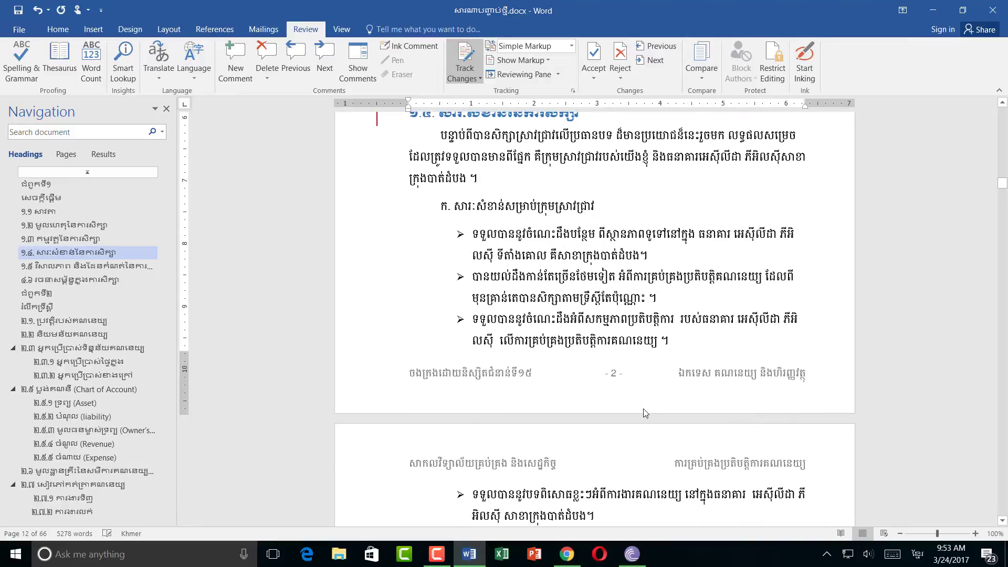
scroll(645, 413, down, 4)
scroll(645, 412, down, 5)
scroll(645, 413, up, 9)
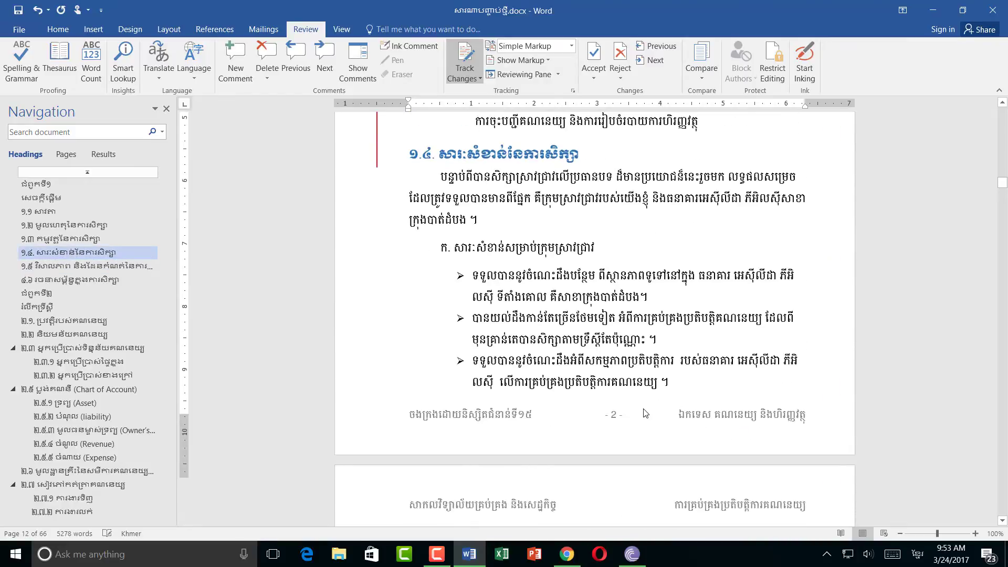
scroll(645, 412, up, 4)
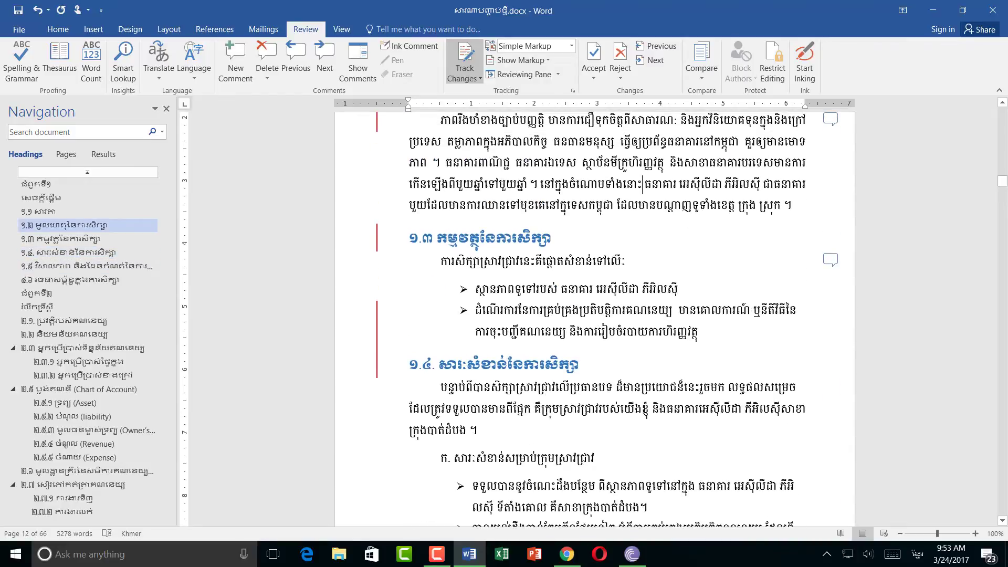
scroll(645, 413, down, 4)
scroll(645, 413, down, 3)
scroll(645, 412, down, 1)
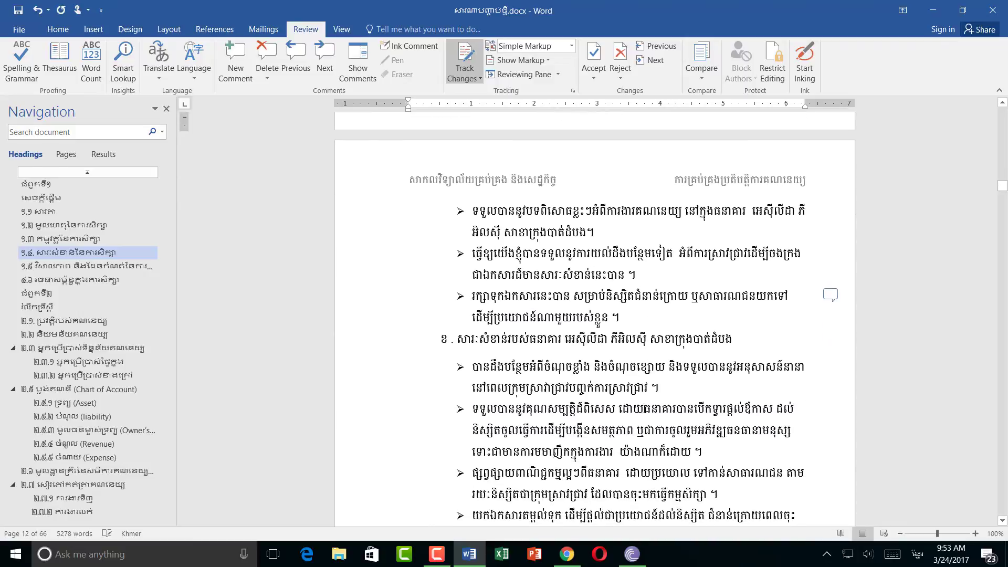
scroll(644, 409, down, 2)
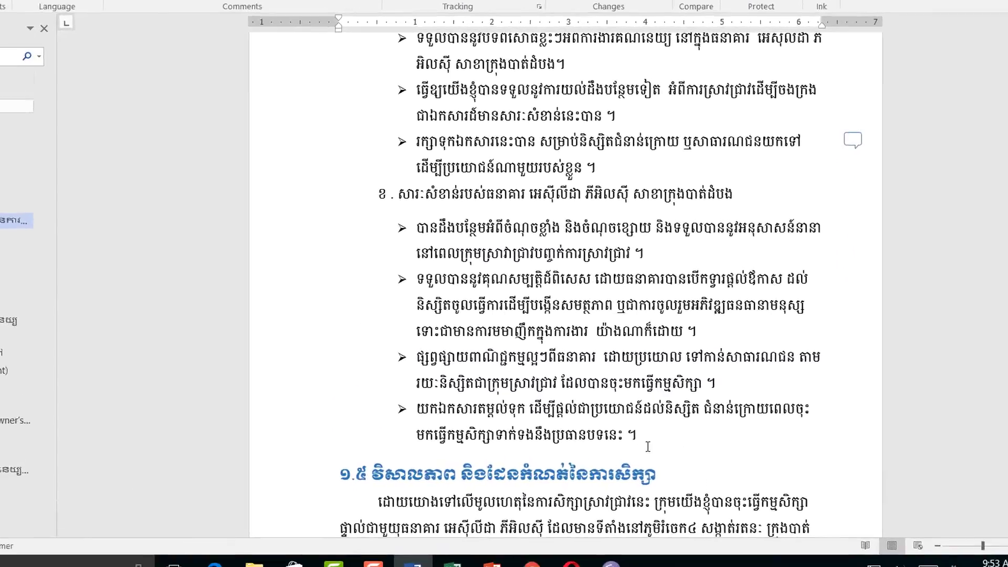
Step: Add the unbulleted line 'គ. សម្រាប់និស្សិតជំនាន់ក្រោយ' after the last bullet, with a blank line below
click(670, 445)
key(Return)
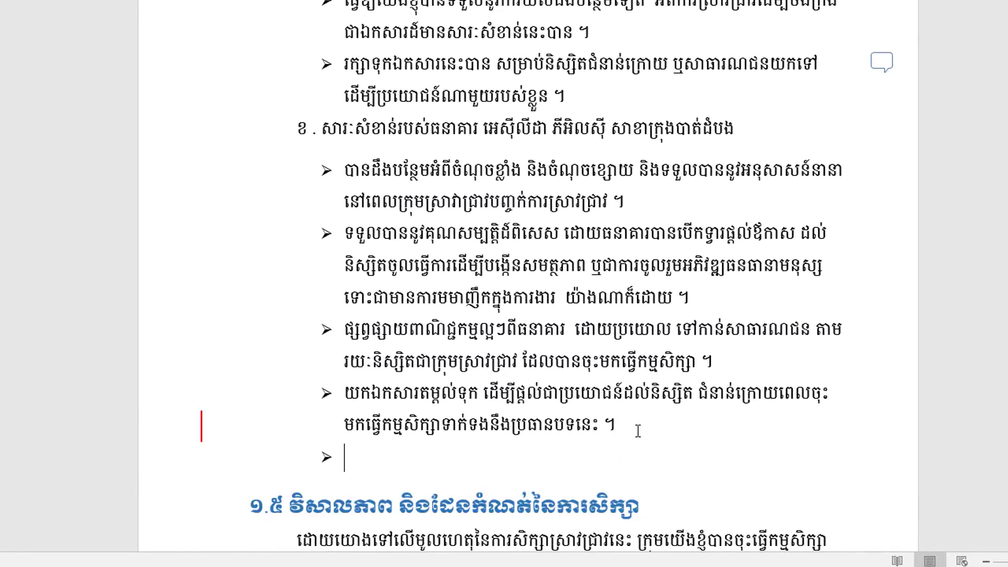
key(BackSpace)
text(គ)
text(. សម្រ)
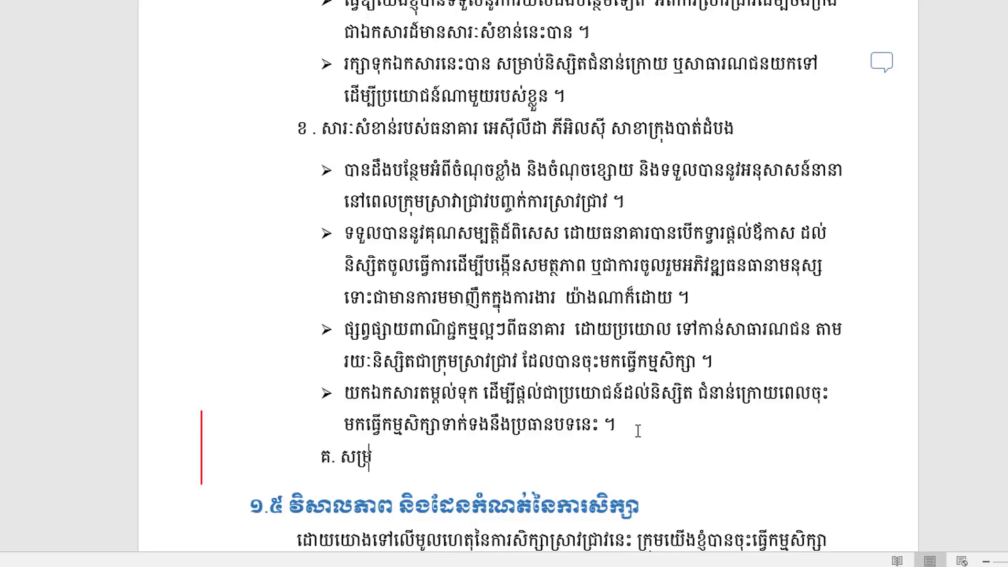
text(ាប់និស្សិត)
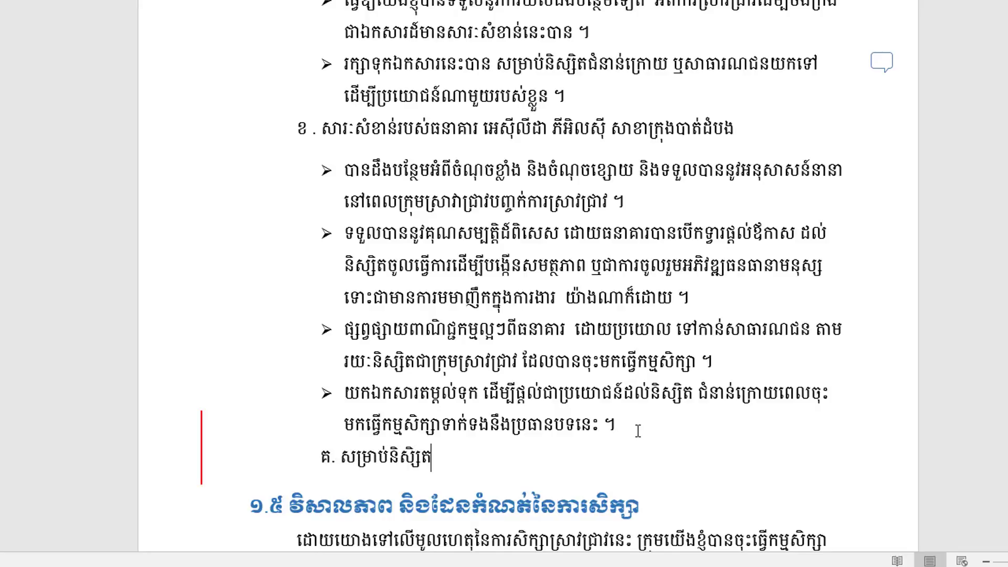
text(ជ)
text(ំ)
text(នាន់ក្)
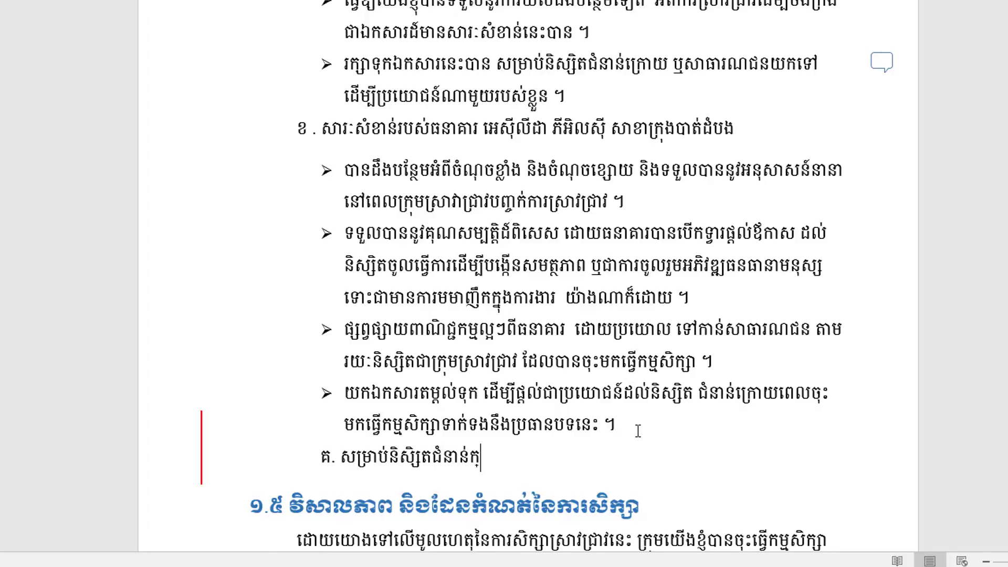
text(រោយ)
key(Return)
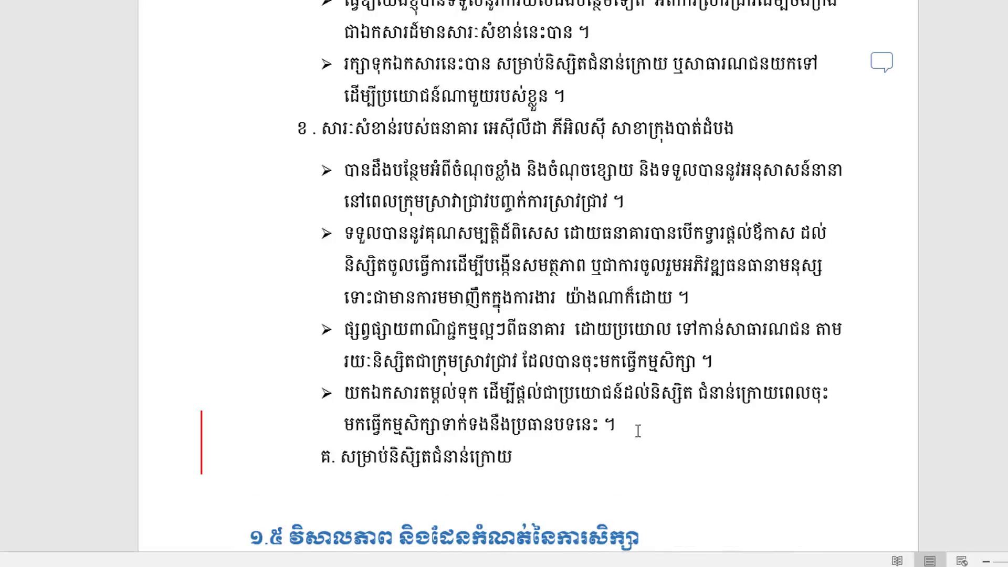
scroll(560, 499, down, 1)
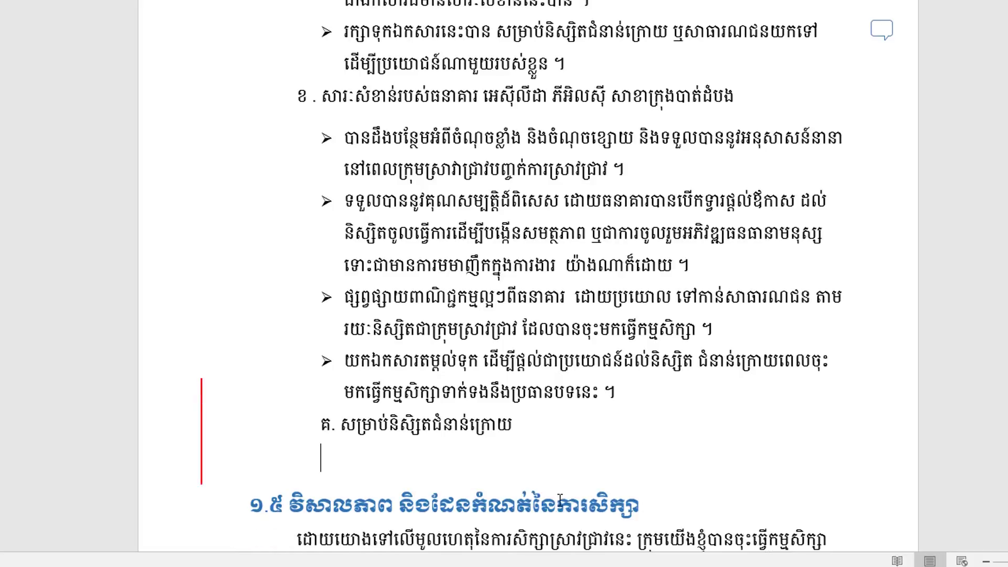
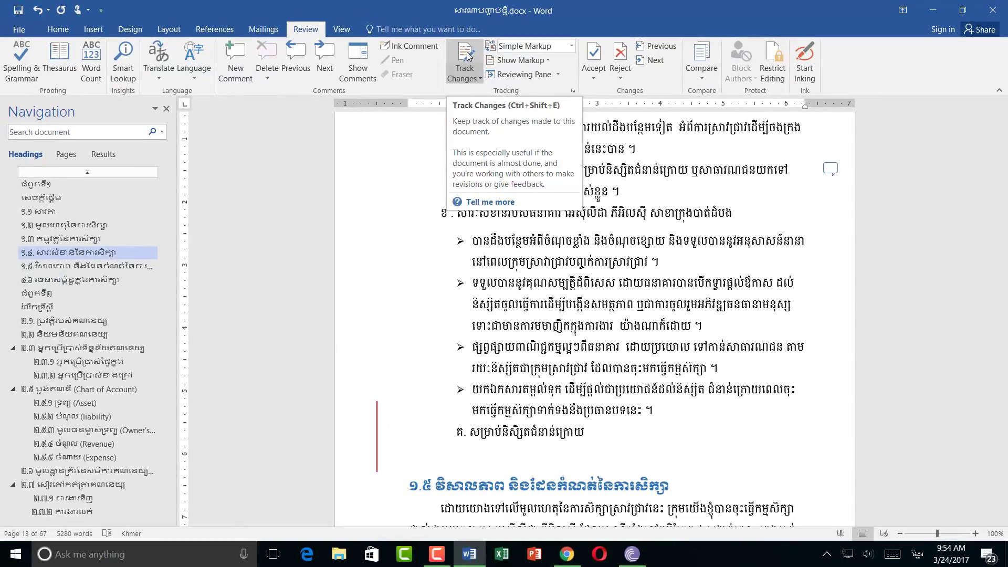
Step: Turn on Track Changes and place the cursor below the គ. line of the report
click(467, 57)
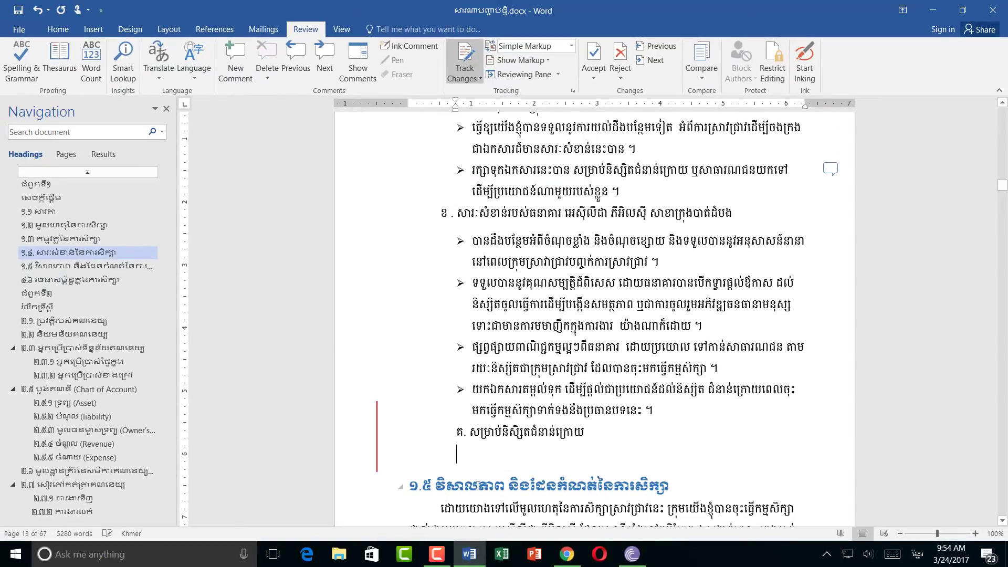
click(492, 453)
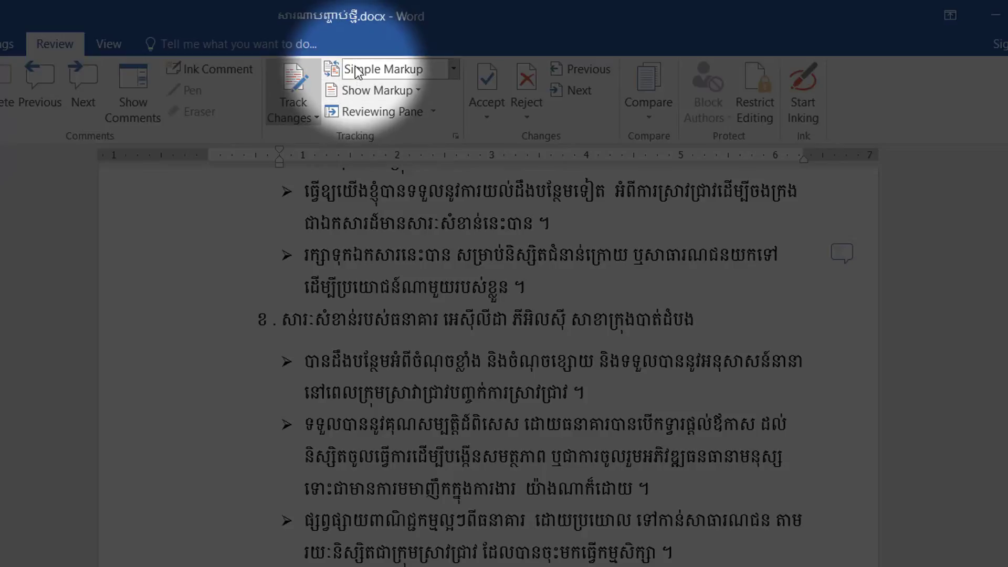
click(385, 71)
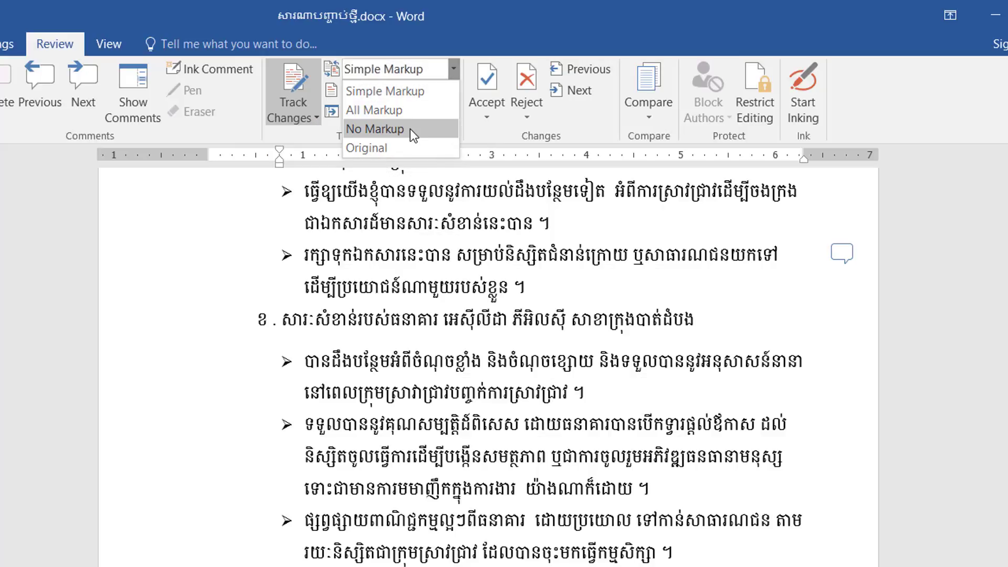
click(406, 93)
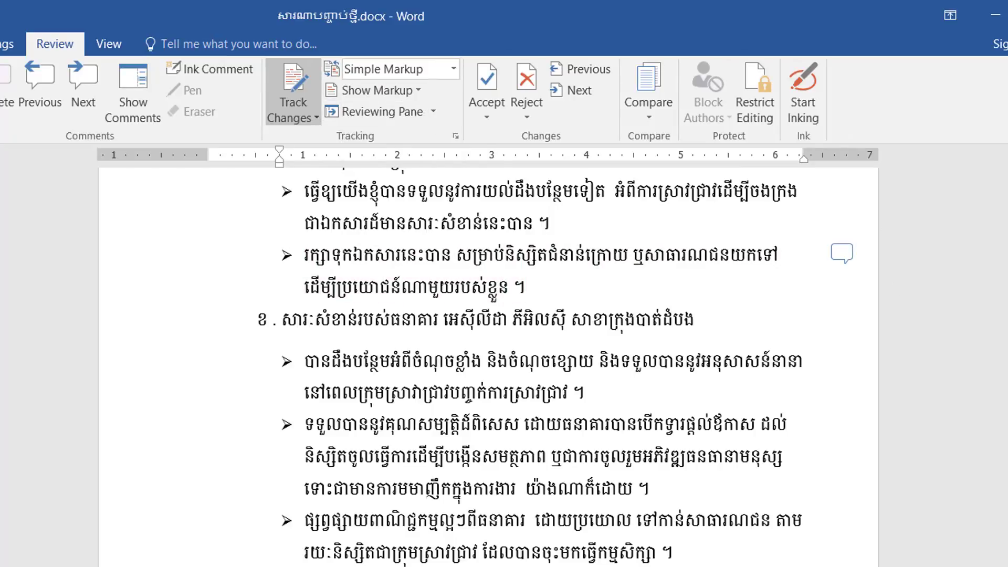
click(436, 69)
Step: Switch the review display to All Markup and scroll through the changes and balloons
click(401, 111)
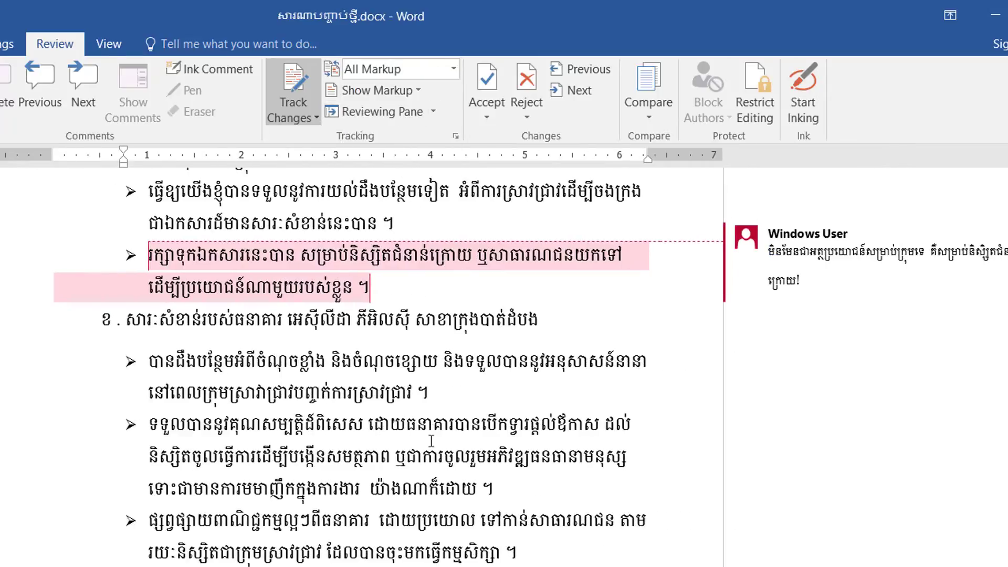
scroll(431, 441, up, 1)
scroll(431, 441, up, 4)
scroll(431, 441, up, 10)
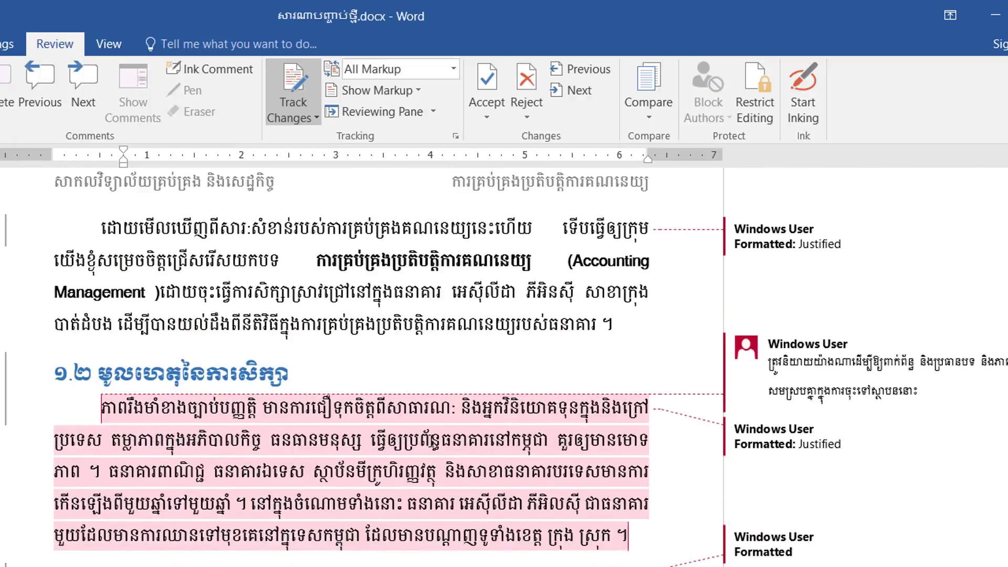
scroll(431, 441, up, 10)
scroll(431, 441, up, 10)
scroll(431, 441, up, 10)
scroll(431, 441, up, 5)
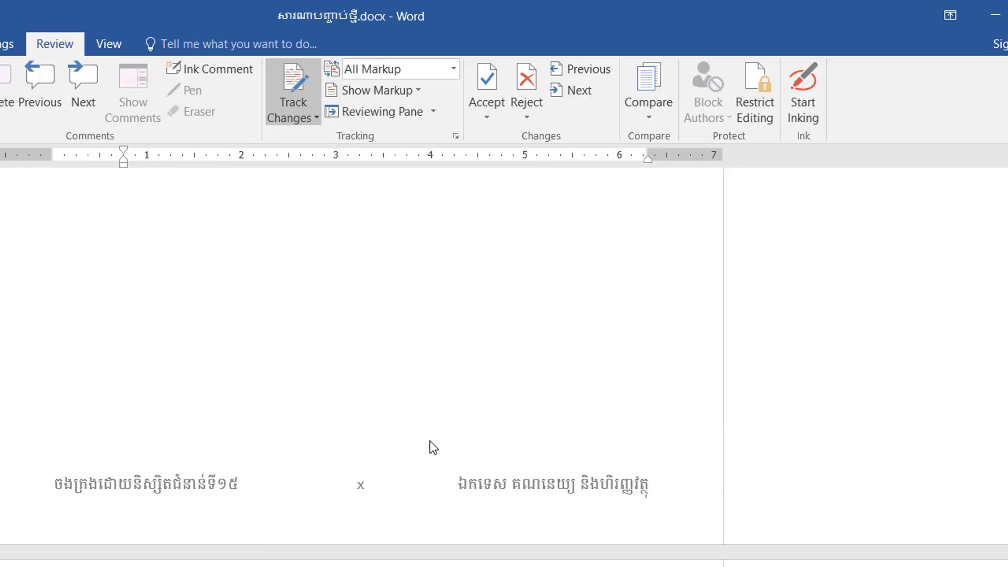
scroll(432, 441, up, 5)
scroll(431, 441, up, 5)
scroll(430, 441, down, 5)
scroll(428, 443, down, 3)
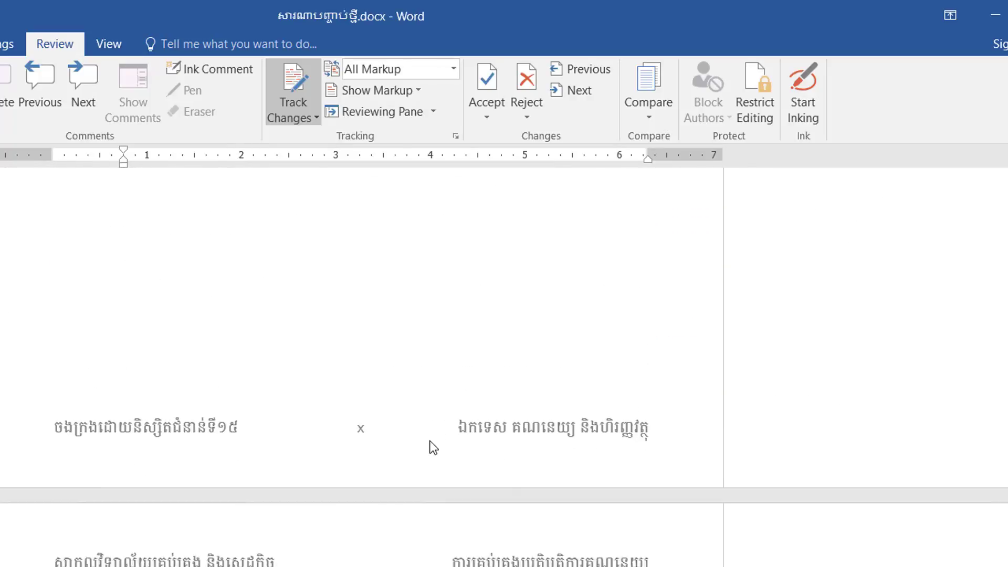
scroll(427, 440, down, 4)
scroll(171, 321, down, 1)
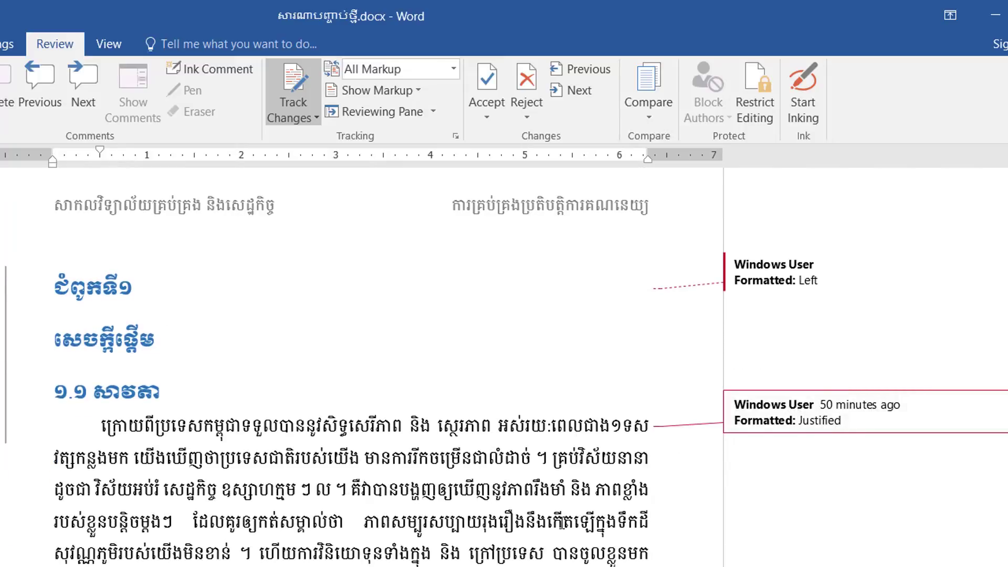
scroll(484, 507, down, 2)
scroll(483, 506, down, 4)
scroll(483, 507, down, 5)
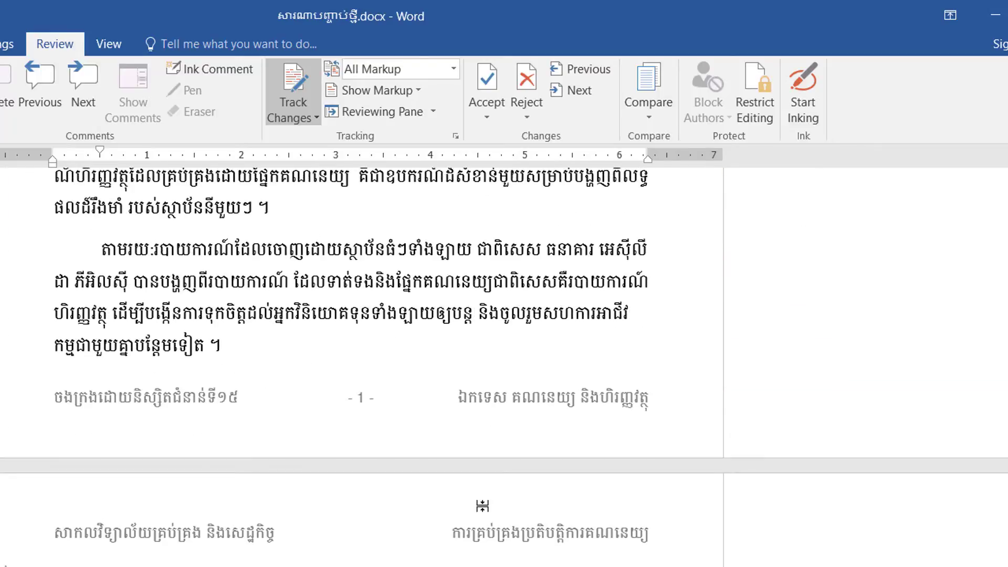
scroll(484, 506, down, 3)
scroll(368, 505, down, 1)
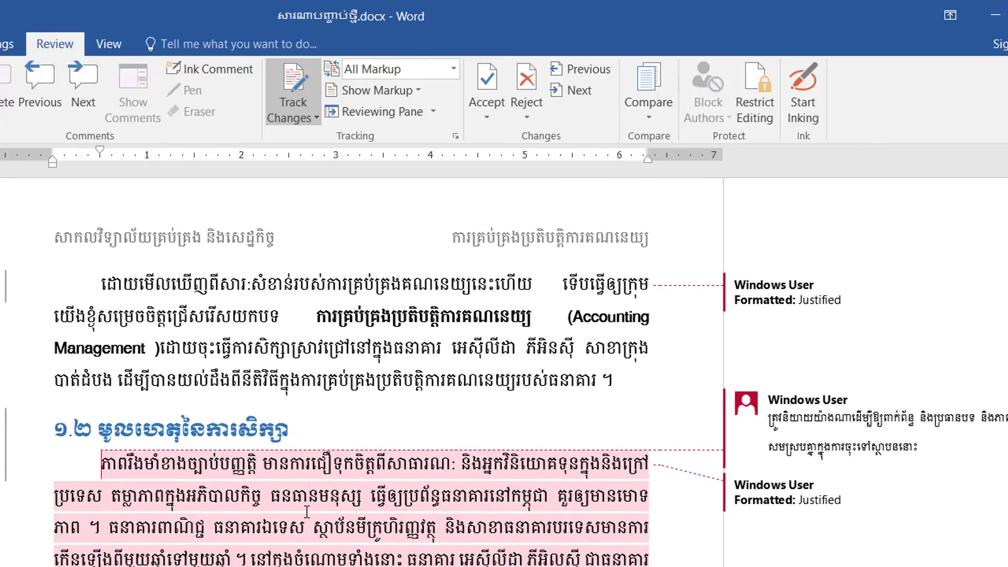
Step: Inspect the Justified formatting change in section 1.2 and scroll further down the report
click(308, 504)
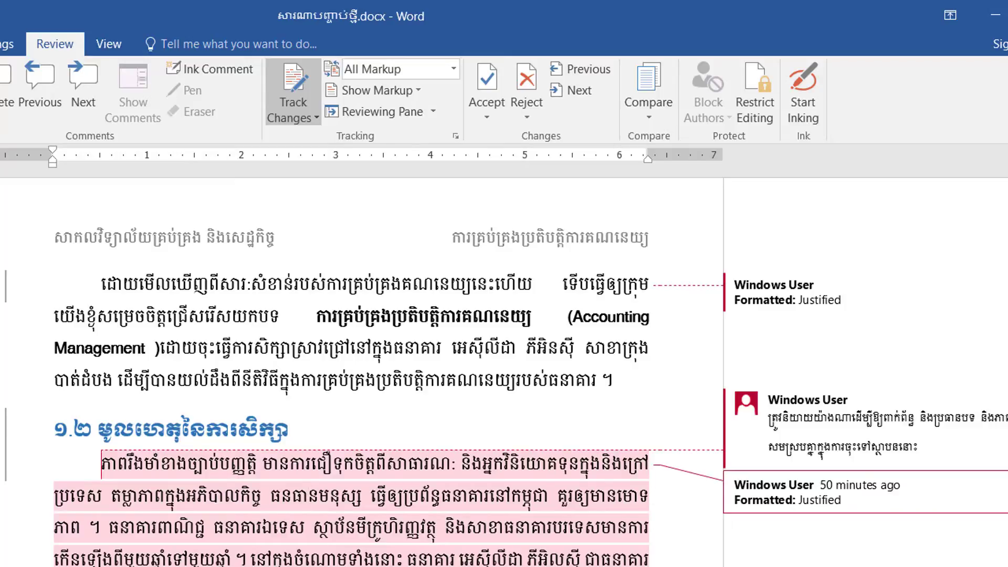
scroll(702, 557, down, 4)
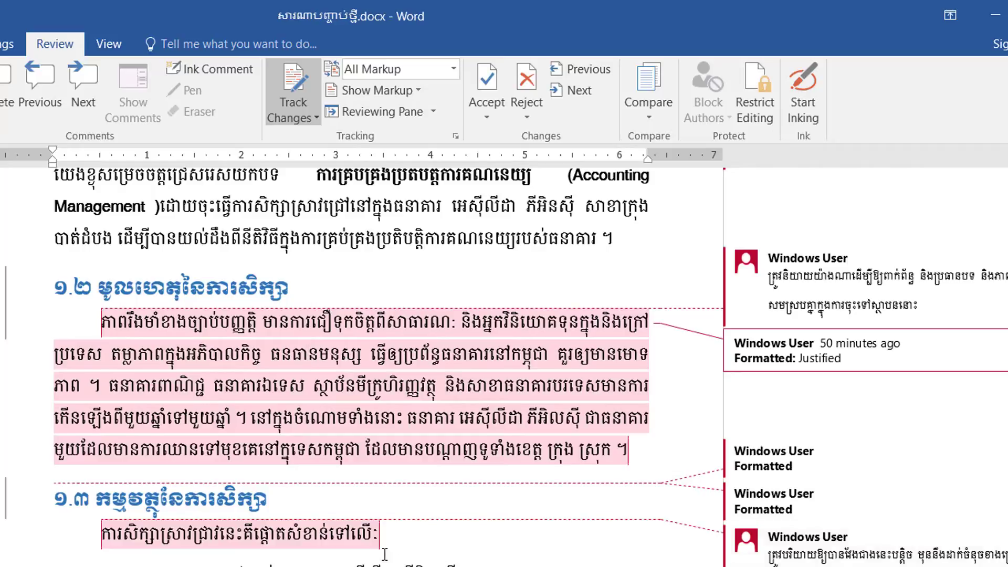
scroll(385, 554, down, 3)
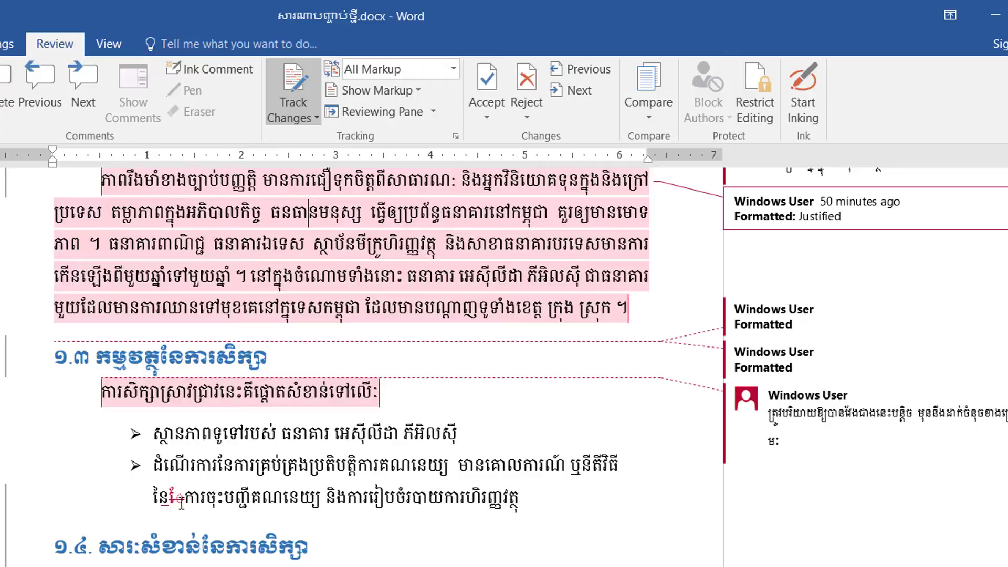
scroll(349, 499, down, 1)
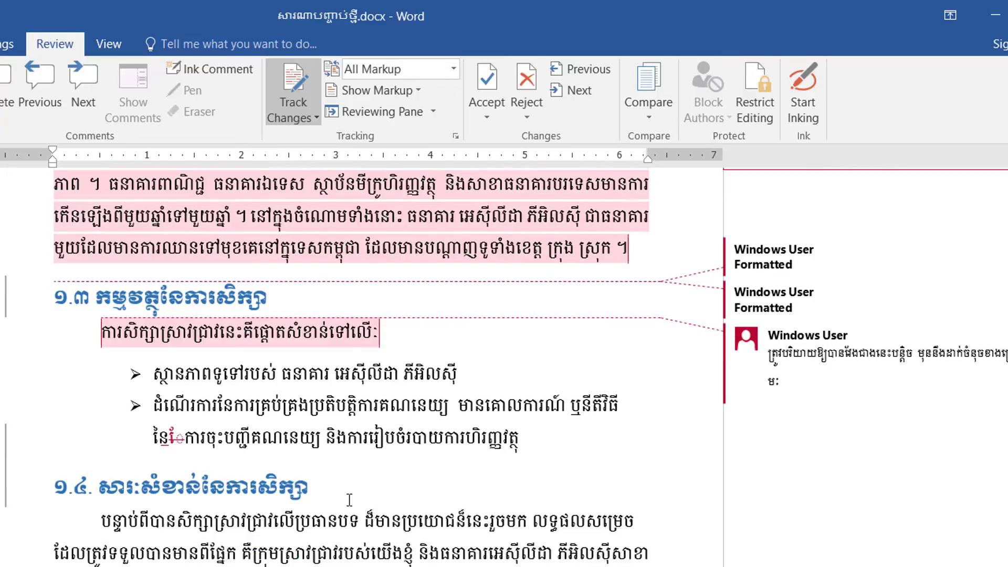
scroll(349, 499, down, 7)
scroll(326, 504, down, 6)
scroll(299, 509, down, 3)
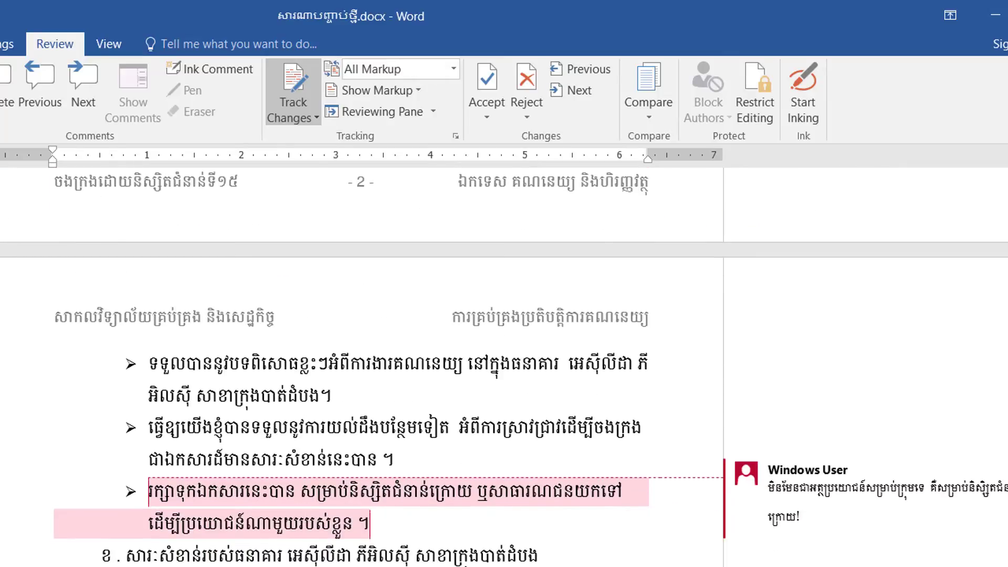
scroll(715, 525, down, 4)
scroll(259, 471, down, 4)
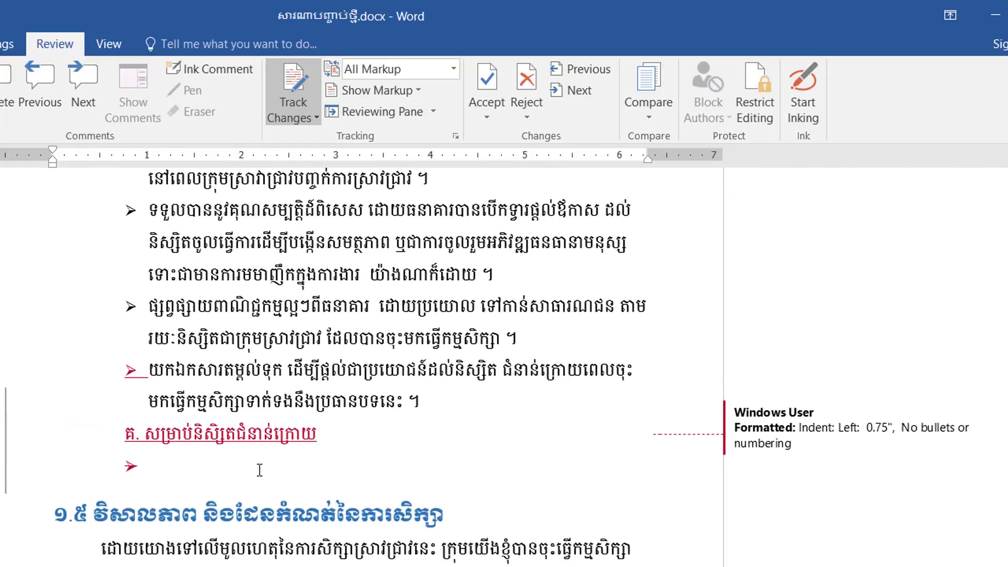
scroll(240, 462, down, 1)
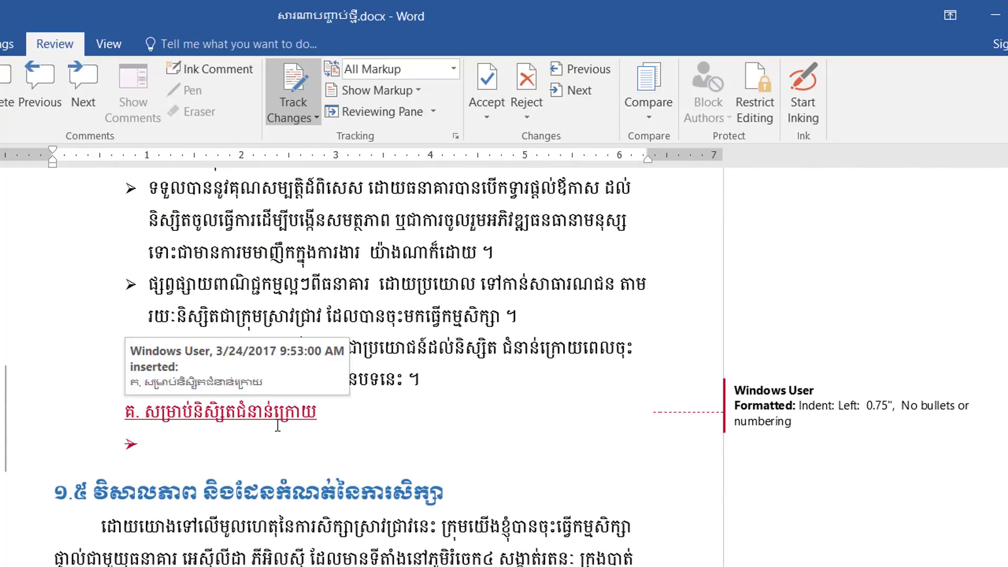
Step: Check the tracked change on the គ. heading line, then switch the display to No Markup
mouse_move(189, 433)
mouse_move(189, 411)
click(351, 423)
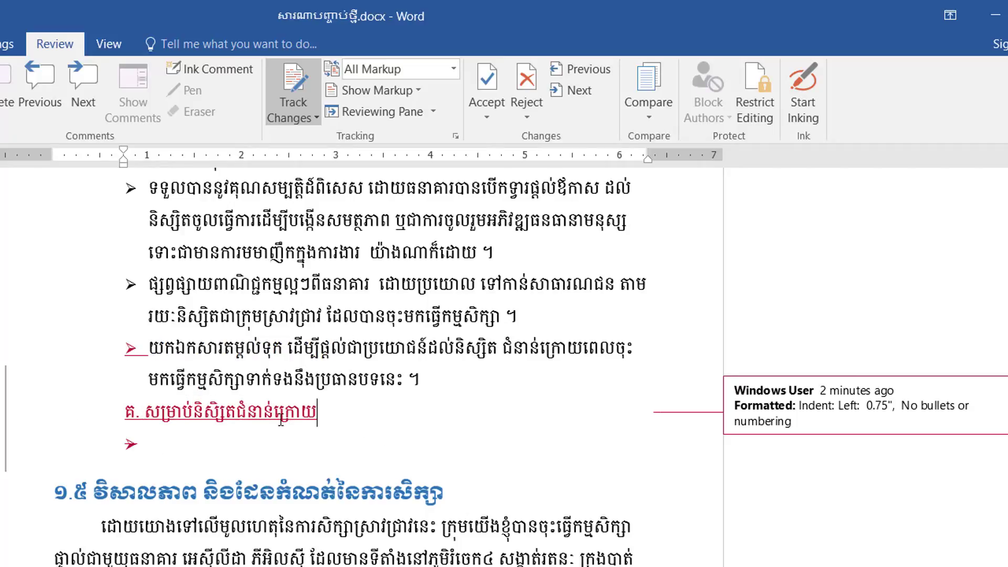
click(393, 74)
click(411, 125)
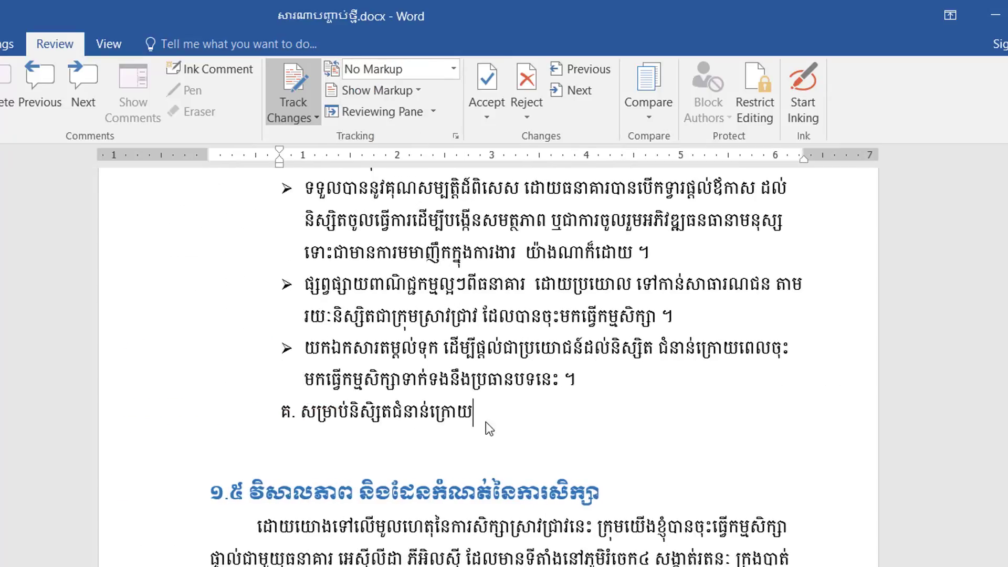
Step: Scroll through the report, then open the Display for Review list currently showing No Markup
scroll(487, 421, up, 2)
scroll(590, 506, up, 5)
scroll(590, 506, up, 1)
scroll(592, 506, down, 2)
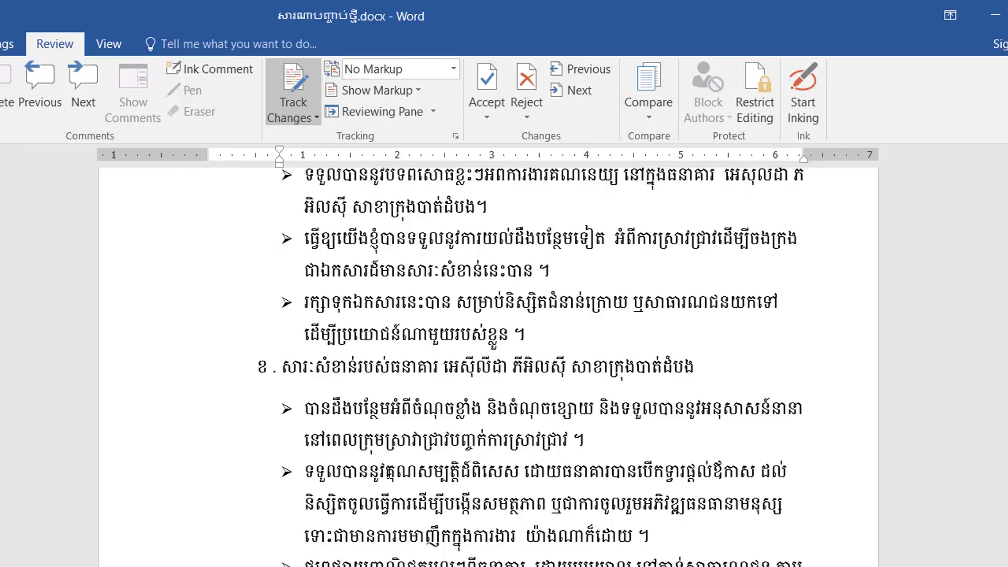
scroll(523, 475, up, 1)
scroll(522, 476, up, 8)
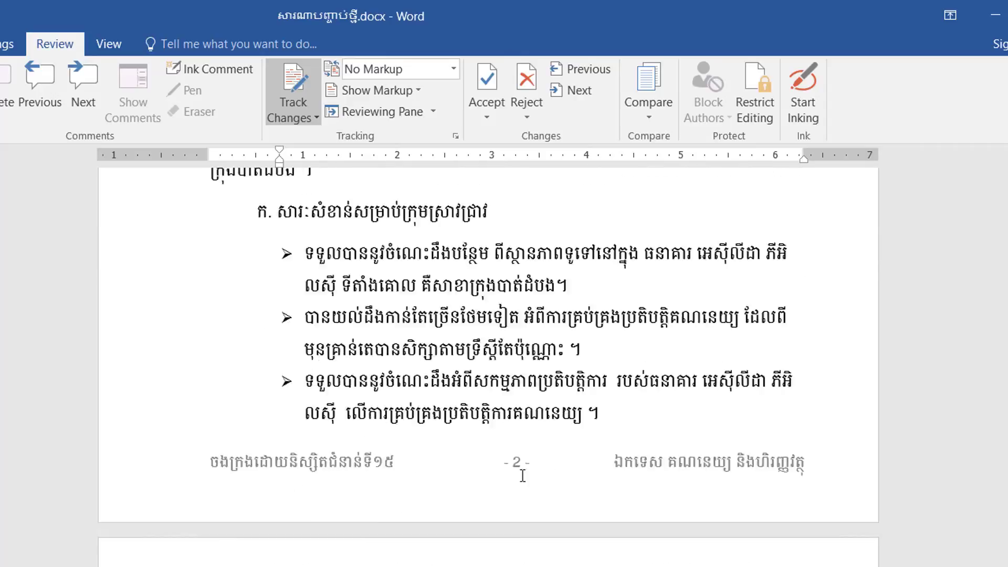
scroll(522, 475, up, 8)
scroll(523, 475, up, 3)
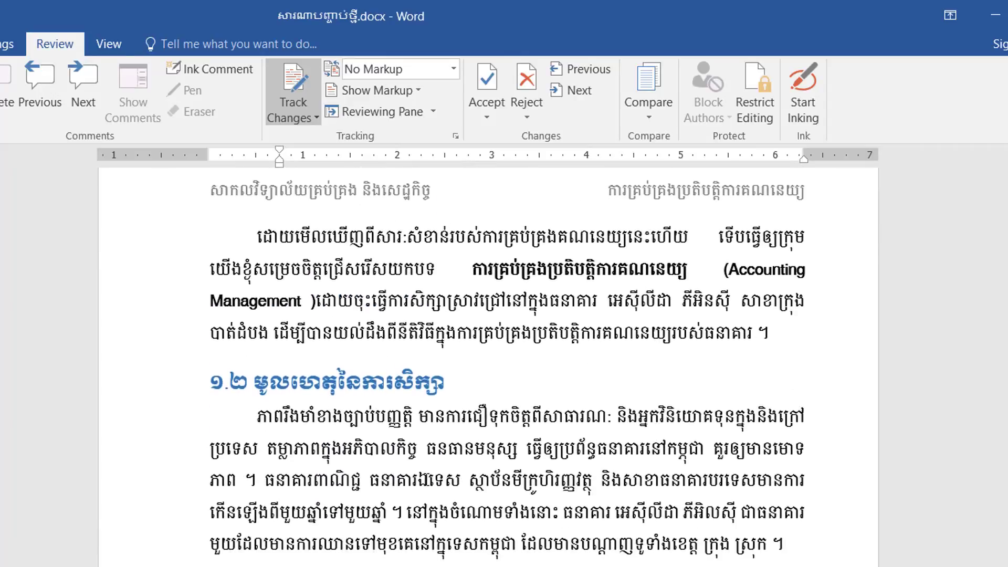
scroll(427, 479, down, 3)
scroll(426, 480, down, 2)
scroll(427, 480, down, 2)
scroll(377, 508, down, 1)
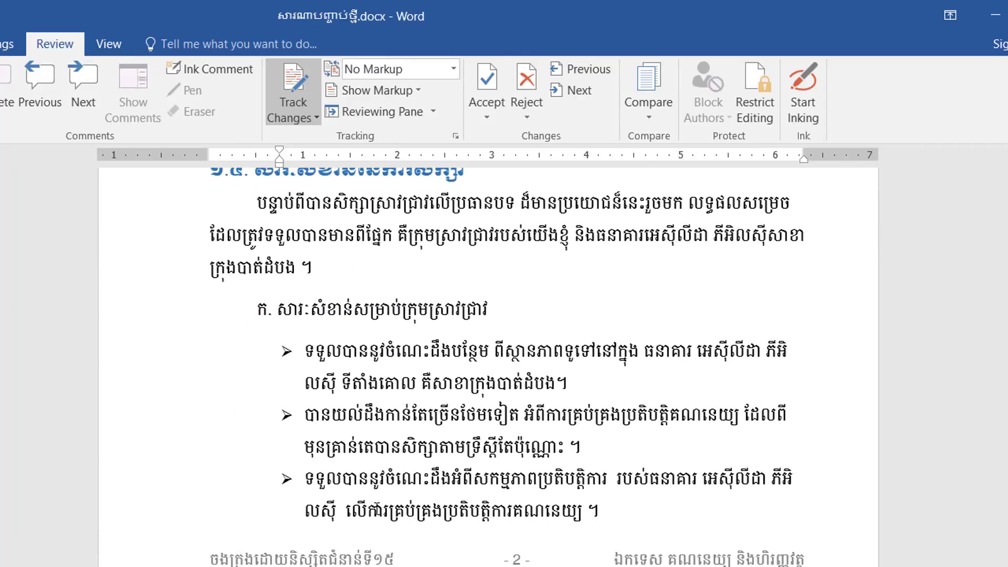
click(412, 72)
Step: Preview the report as the Original version, then set Display for Review back to No Markup
click(395, 149)
scroll(524, 345, down, 1)
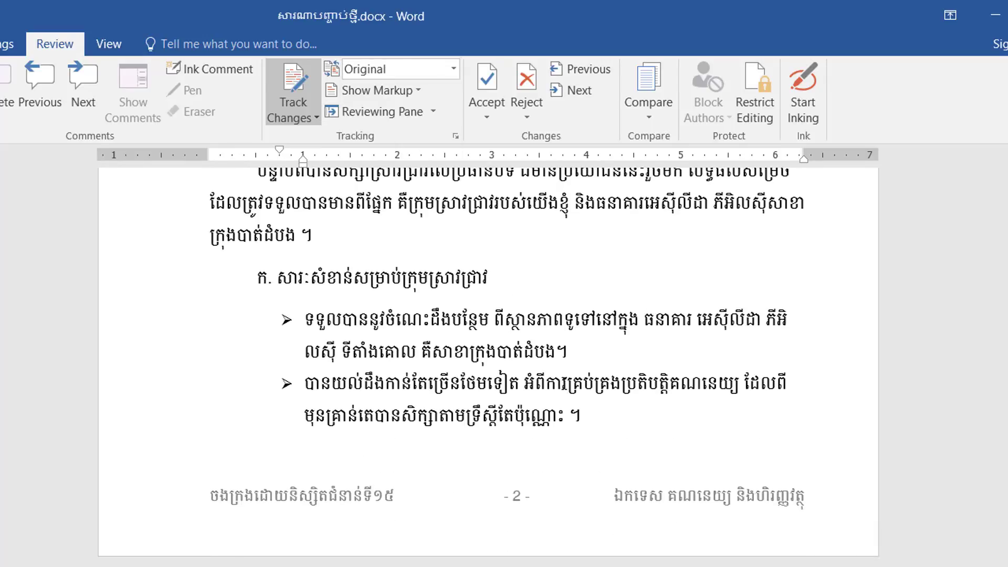
scroll(566, 386, down, 4)
scroll(566, 385, down, 3)
scroll(566, 385, down, 3)
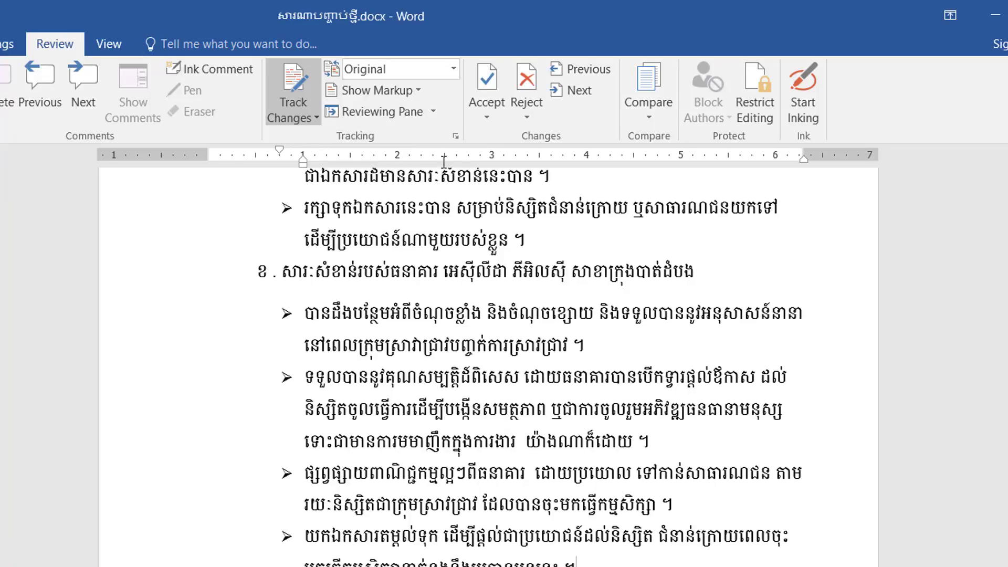
click(444, 75)
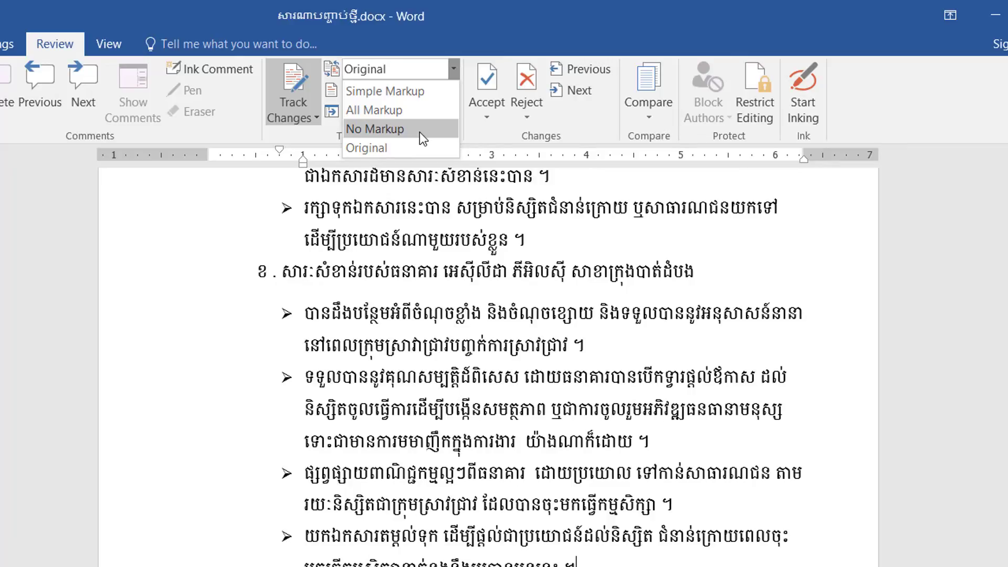
click(420, 131)
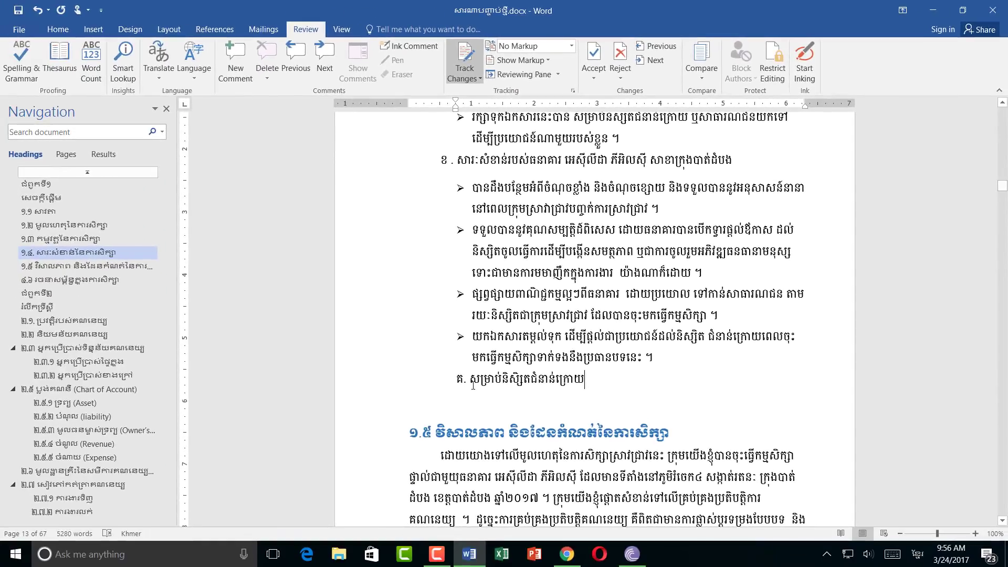
Step: Scroll up to section 1.3, click into its bullet text, and open the Display for Review list
scroll(539, 332, up, 5)
scroll(540, 332, up, 5)
scroll(539, 332, up, 3)
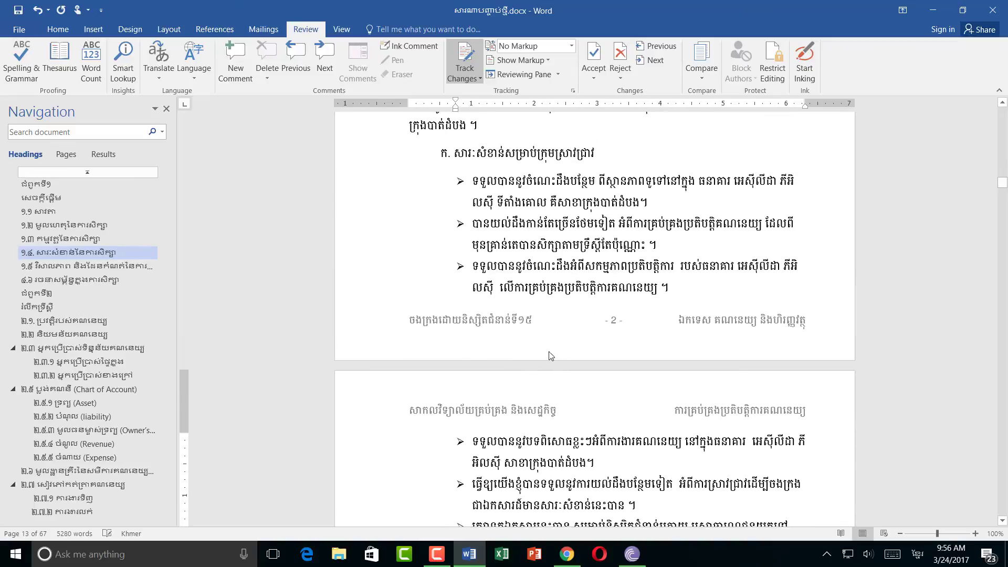
scroll(539, 332, up, 2)
scroll(539, 332, up, 3)
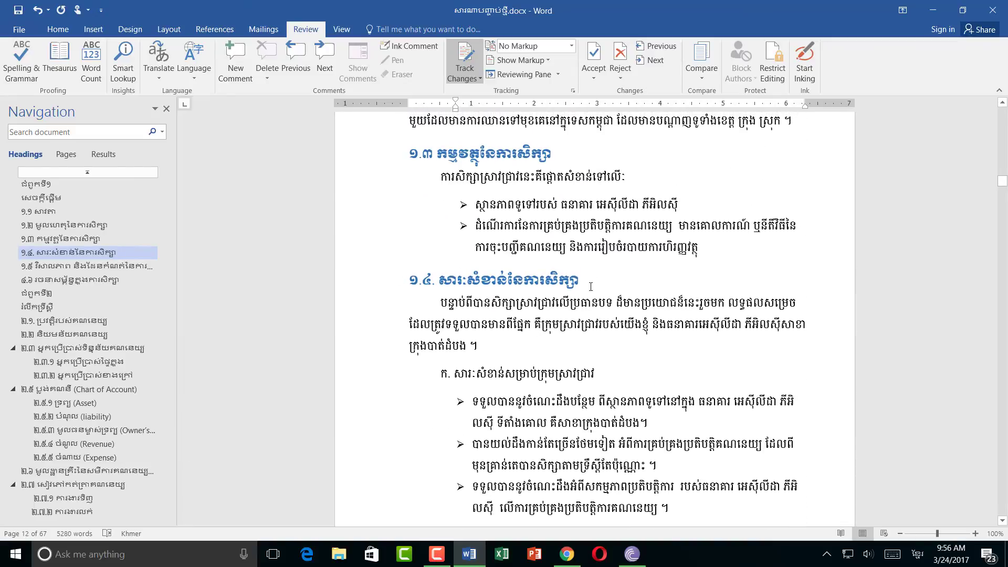
click(796, 226)
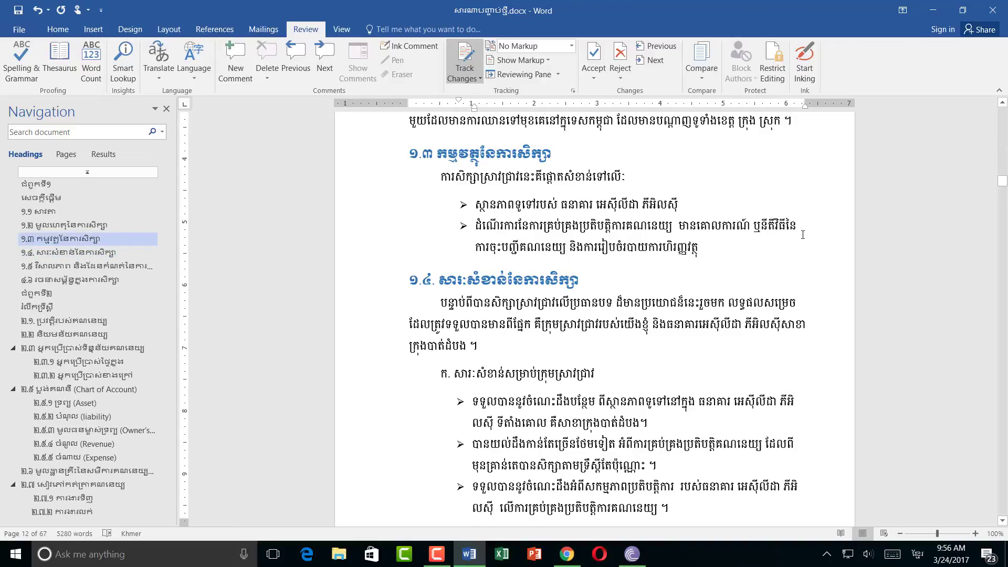
scroll(803, 235, up, 1)
scroll(803, 233, up, 2)
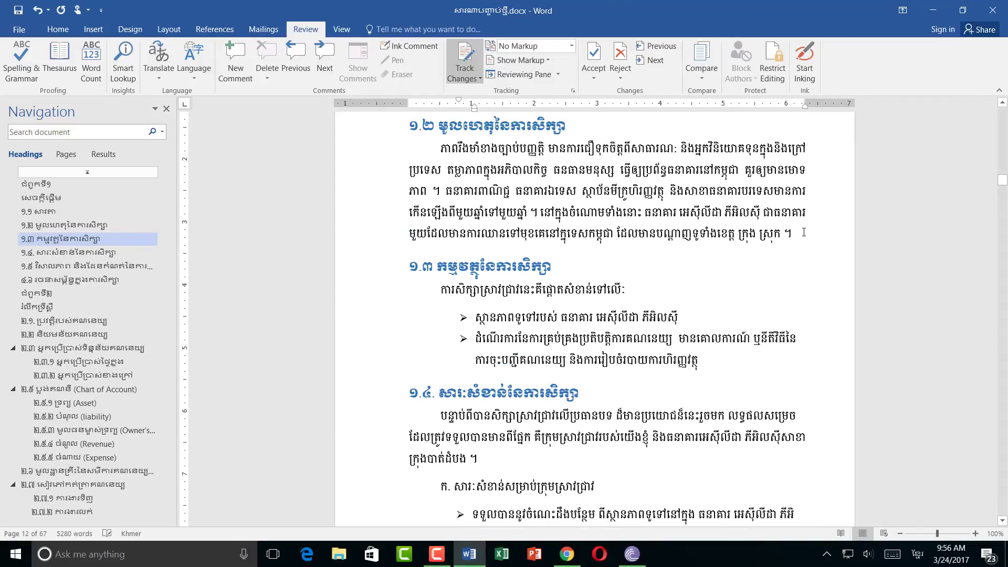
scroll(804, 232, down, 1)
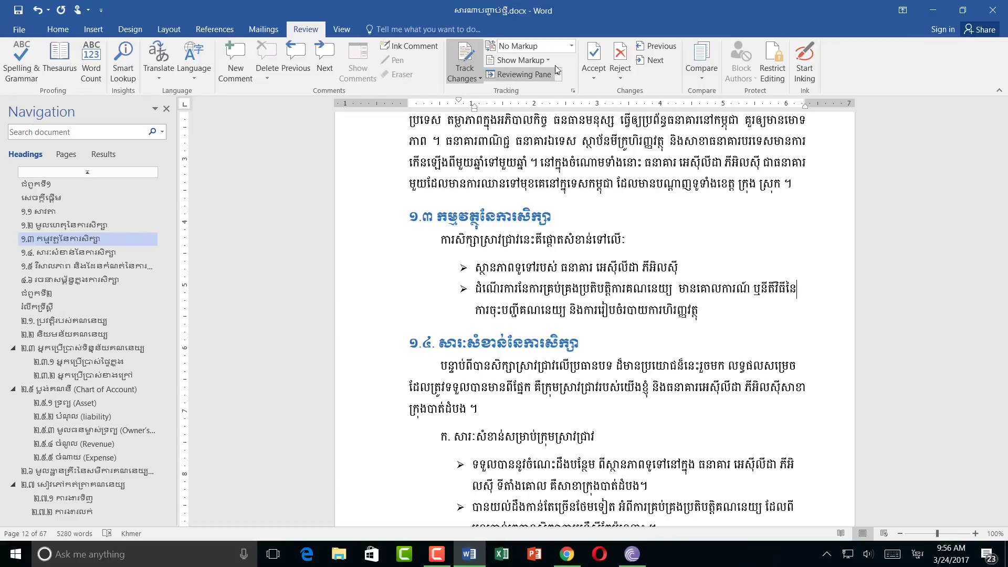
click(547, 46)
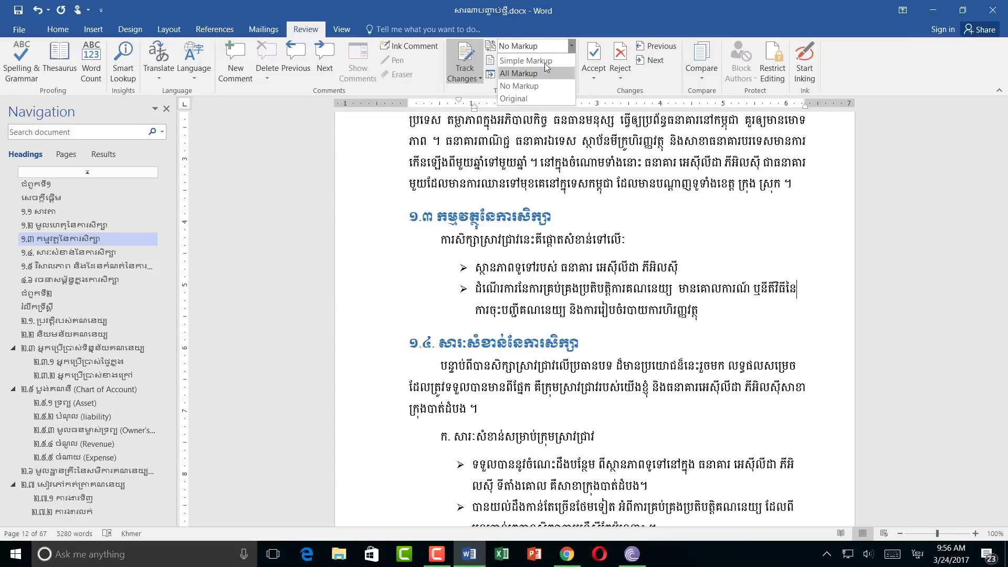
Step: Switch to Simple Markup, put the cursor at the end of heading 1.3, and open Accept options
click(526, 60)
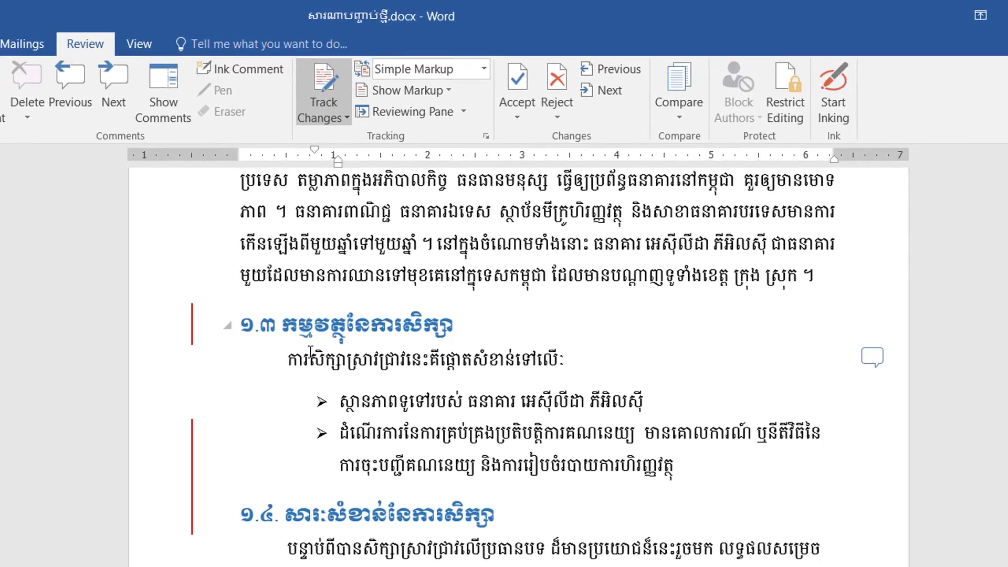
click(477, 324)
click(519, 118)
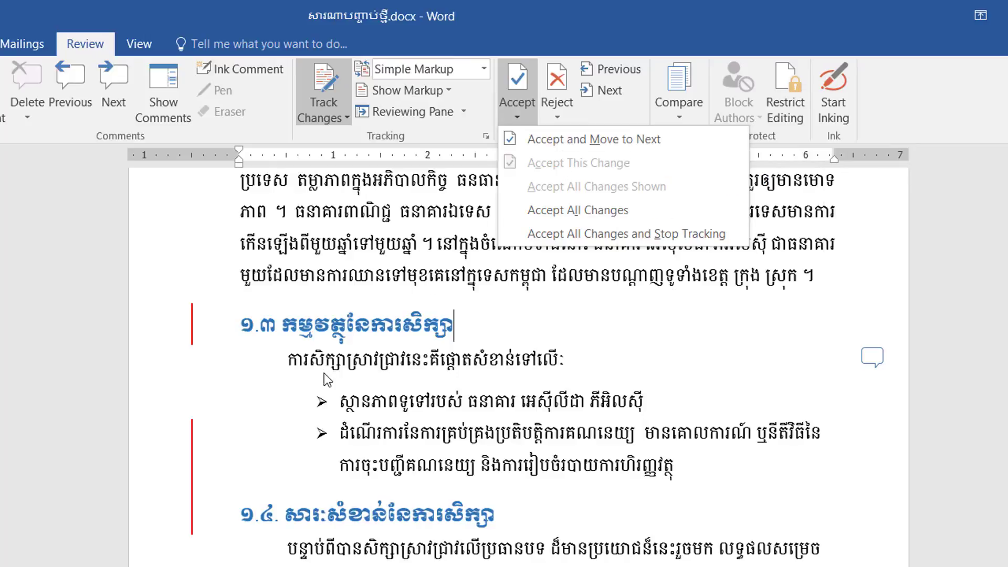
Step: Look over the Reject and Accept menus, then choose Reject and Move to Next
click(557, 119)
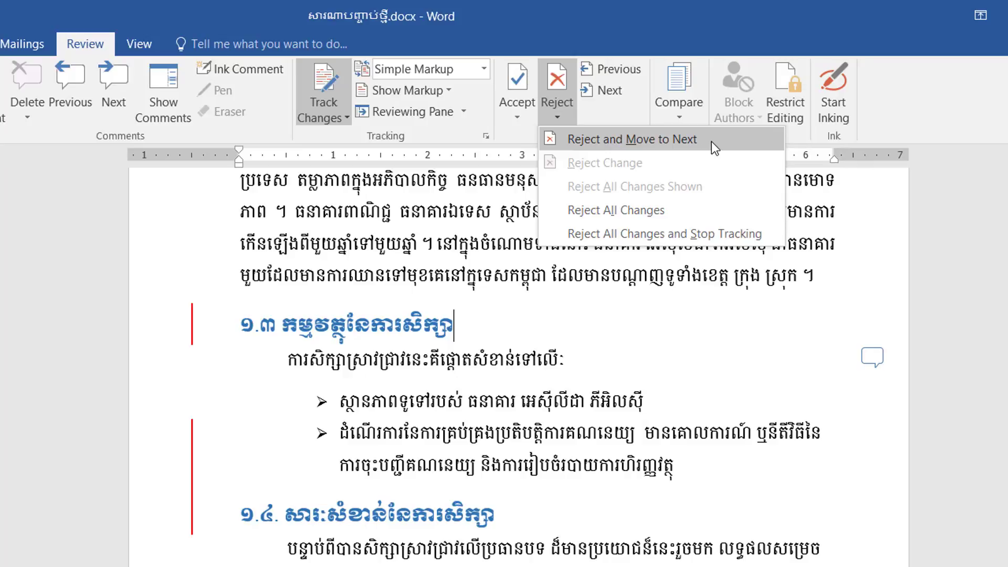
click(633, 111)
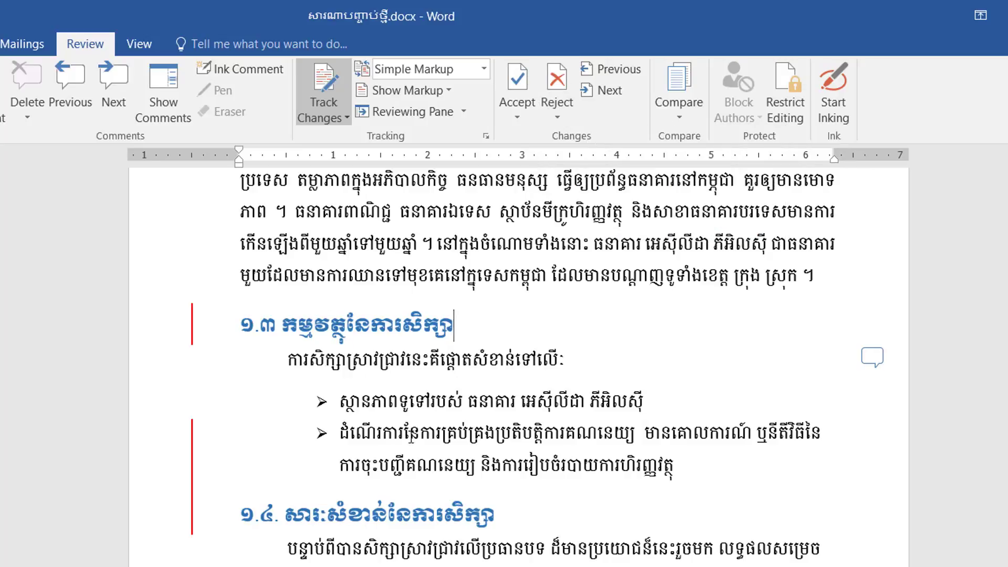
click(521, 114)
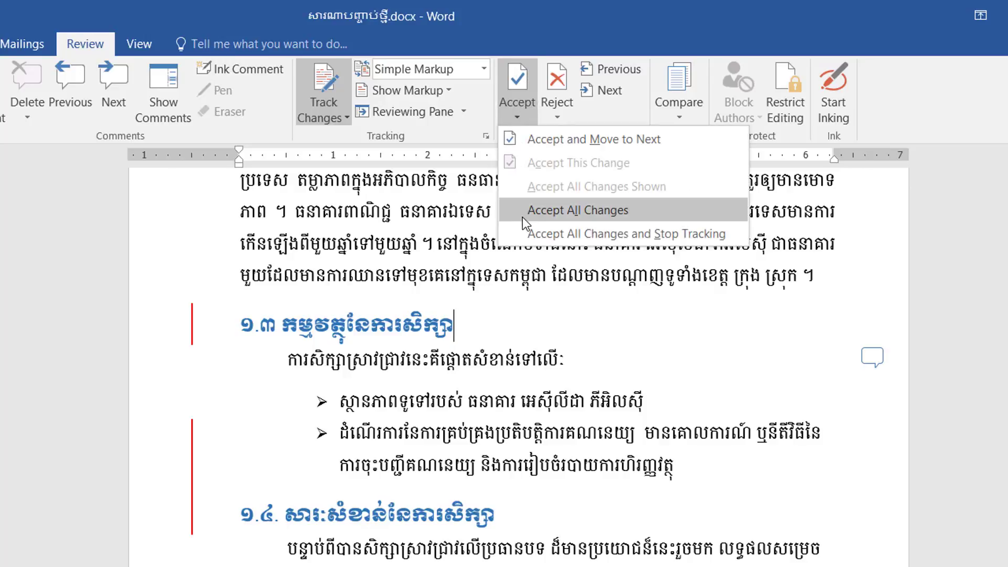
click(557, 119)
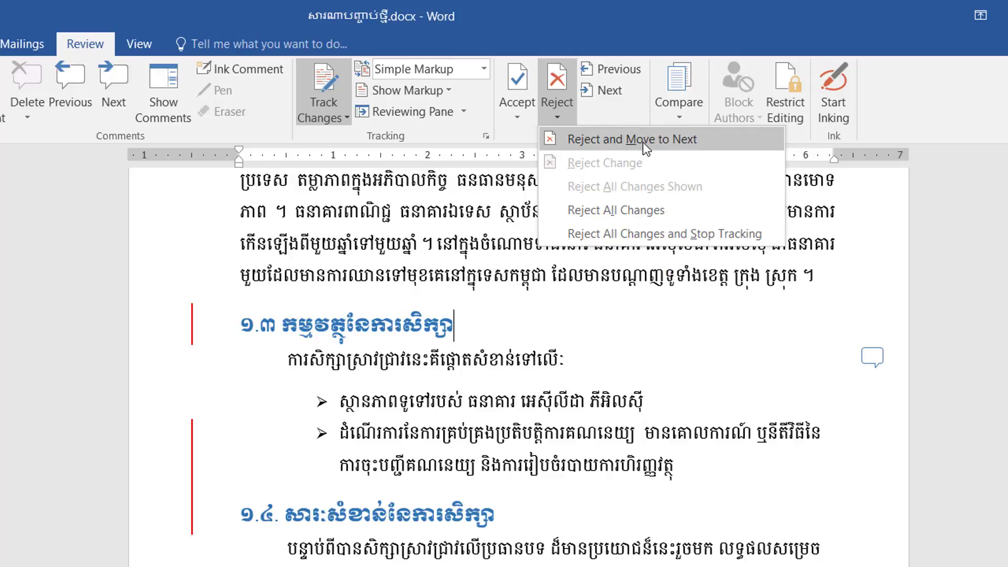
click(725, 143)
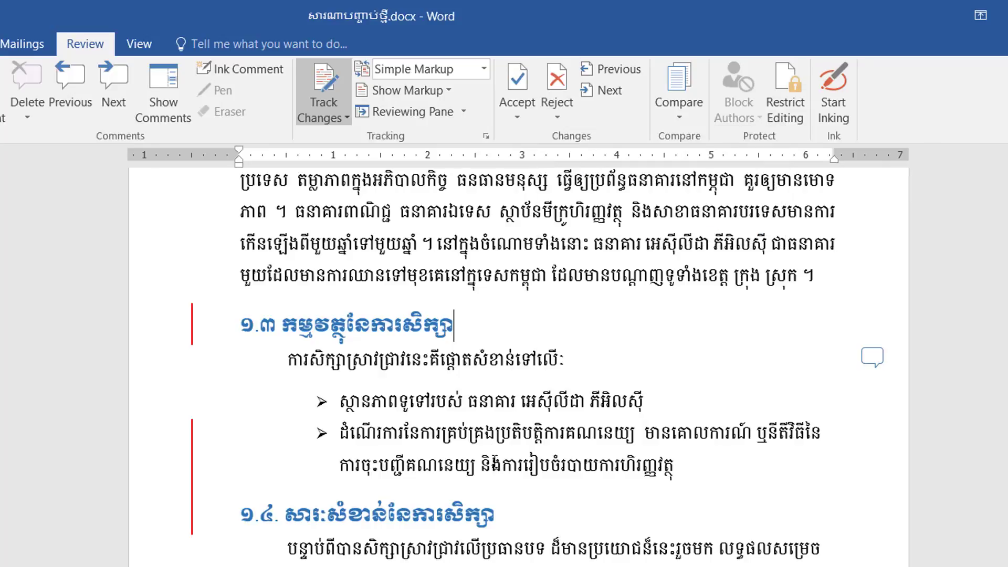